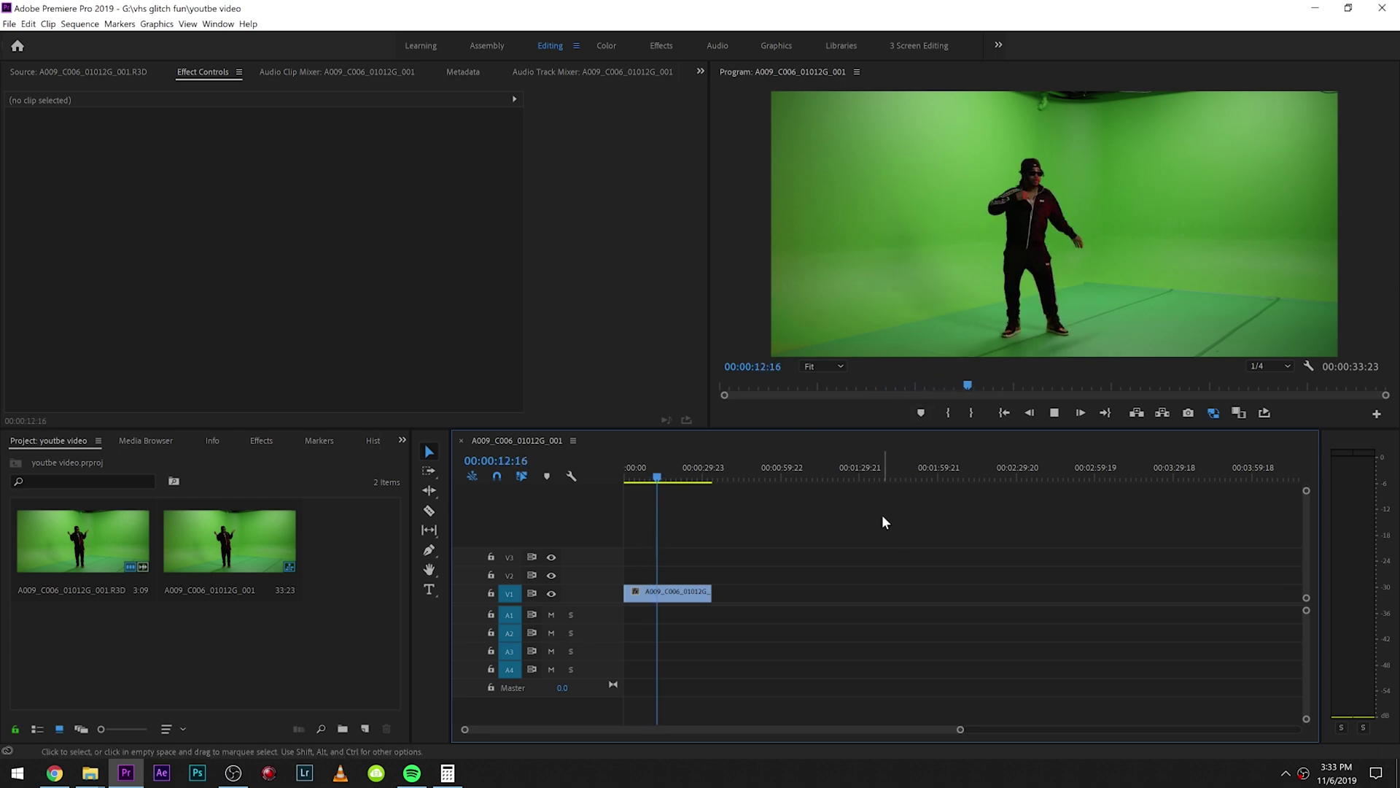
# Play the Premiere Pro sequence from the start to review the performer clip
pyautogui.click(667, 591)
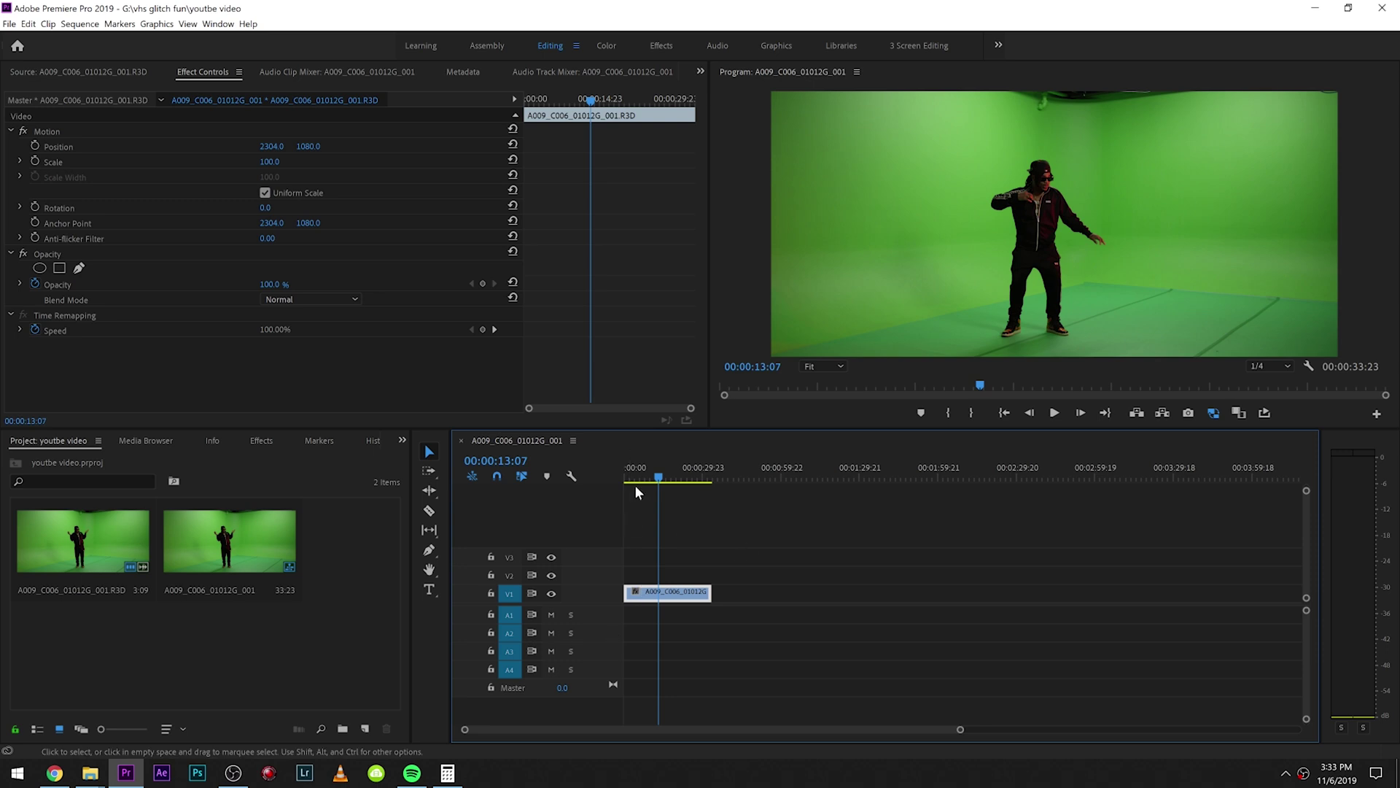
pyautogui.moveTo(634, 484); pyautogui.dragTo(576, 487)
pyautogui.press('space')
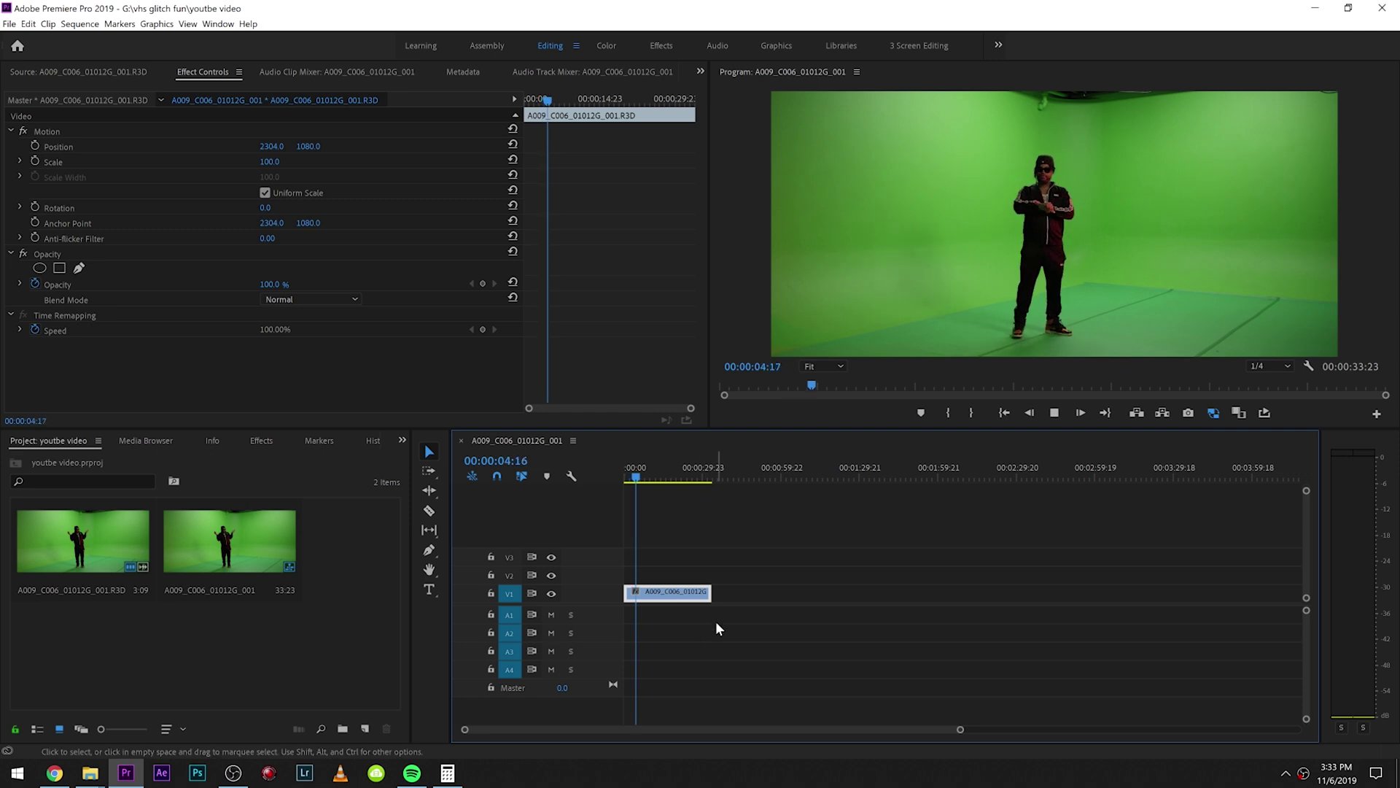
pyautogui.press('space')
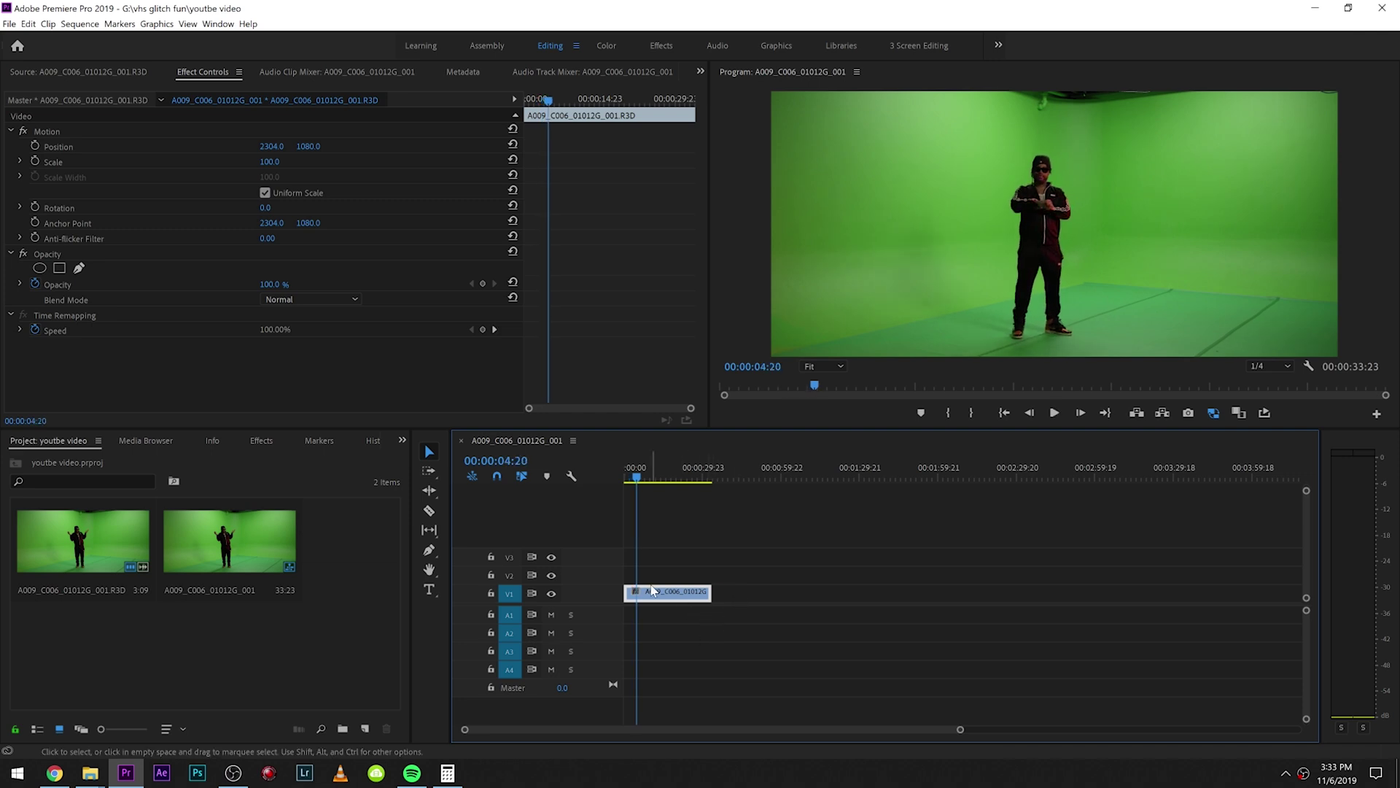
# Replace the V1 performer clip with a linked After Effects composition and select its layer
pyautogui.rightClick(652, 591)
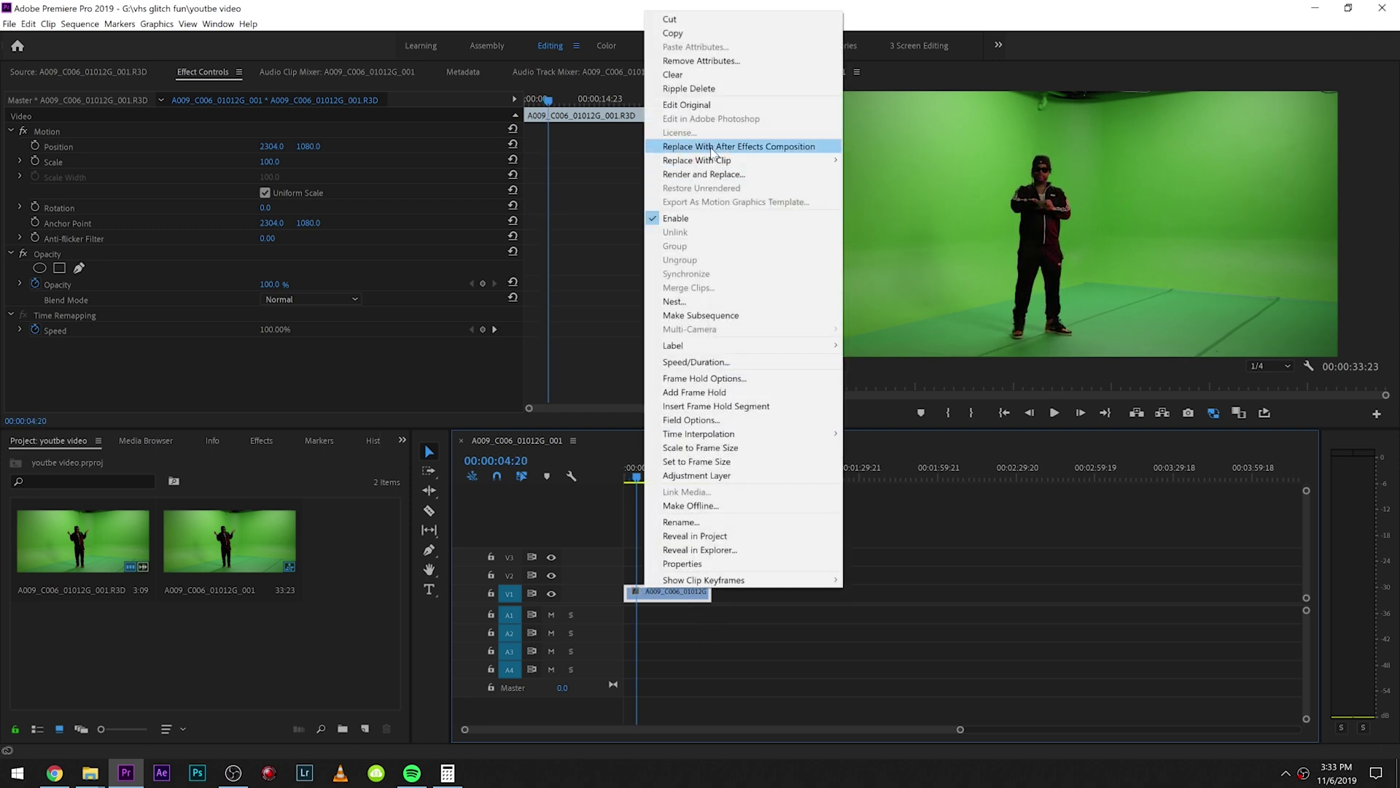
pyautogui.click(712, 148)
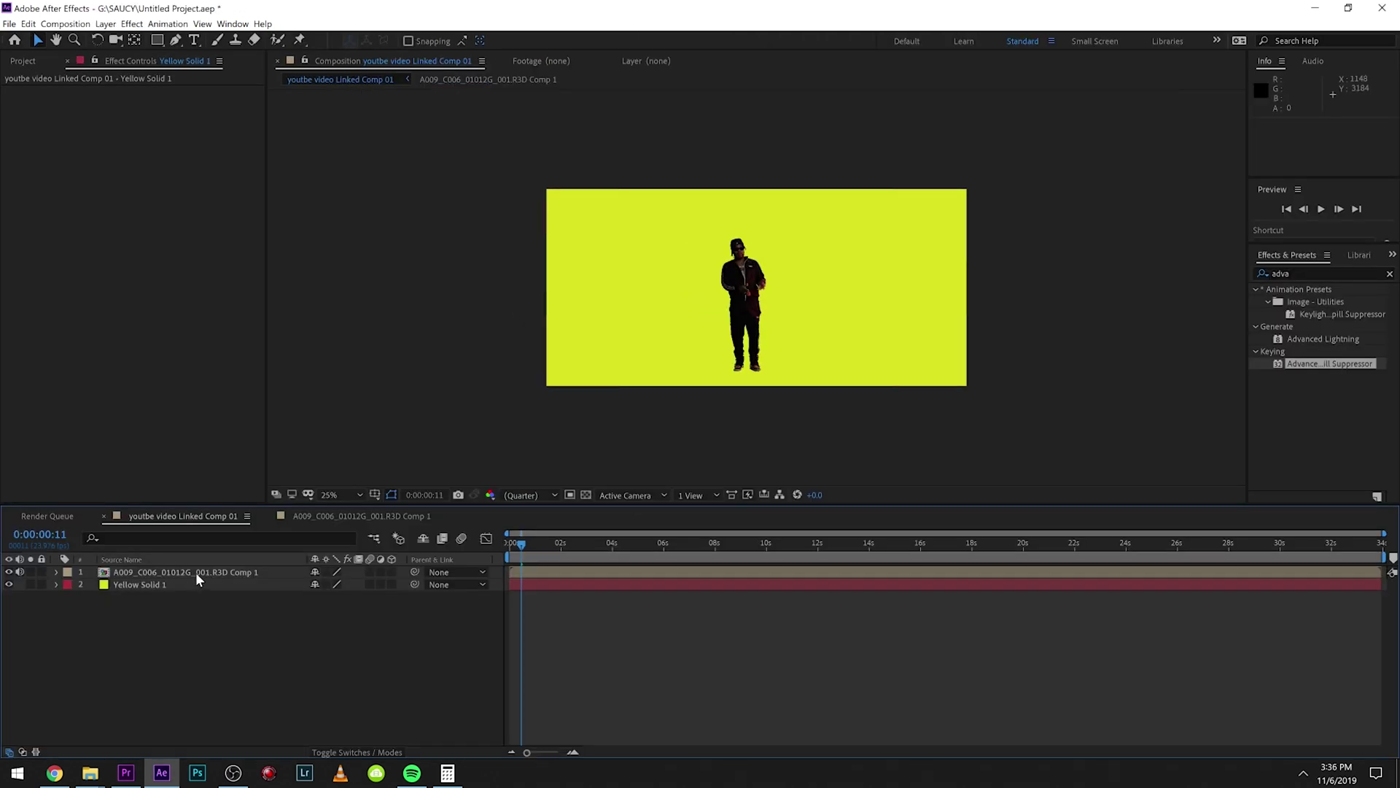
pyautogui.click(197, 573)
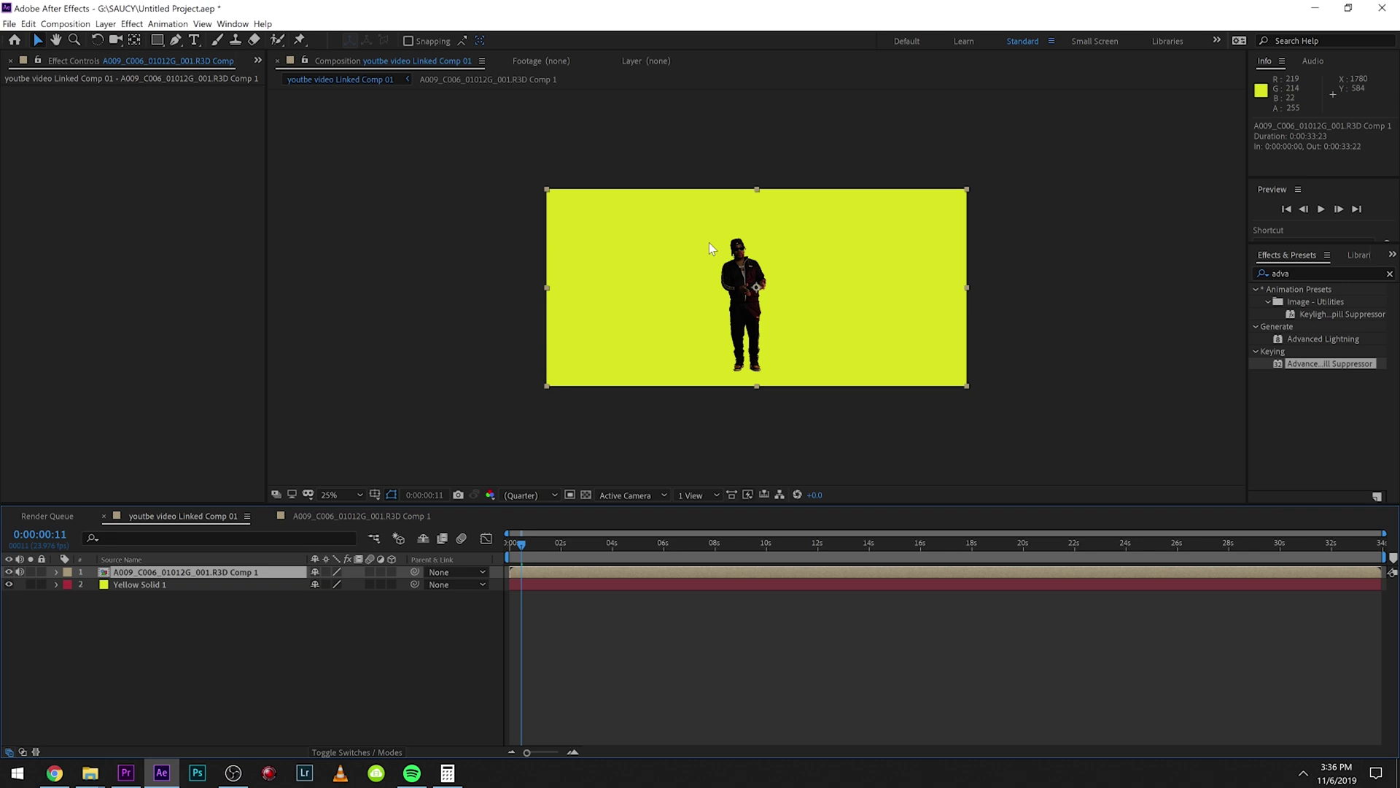
# Enable motion blur on the performer layer, expand its Transform group, and start a Position keyframe
pyautogui.click(216, 667)
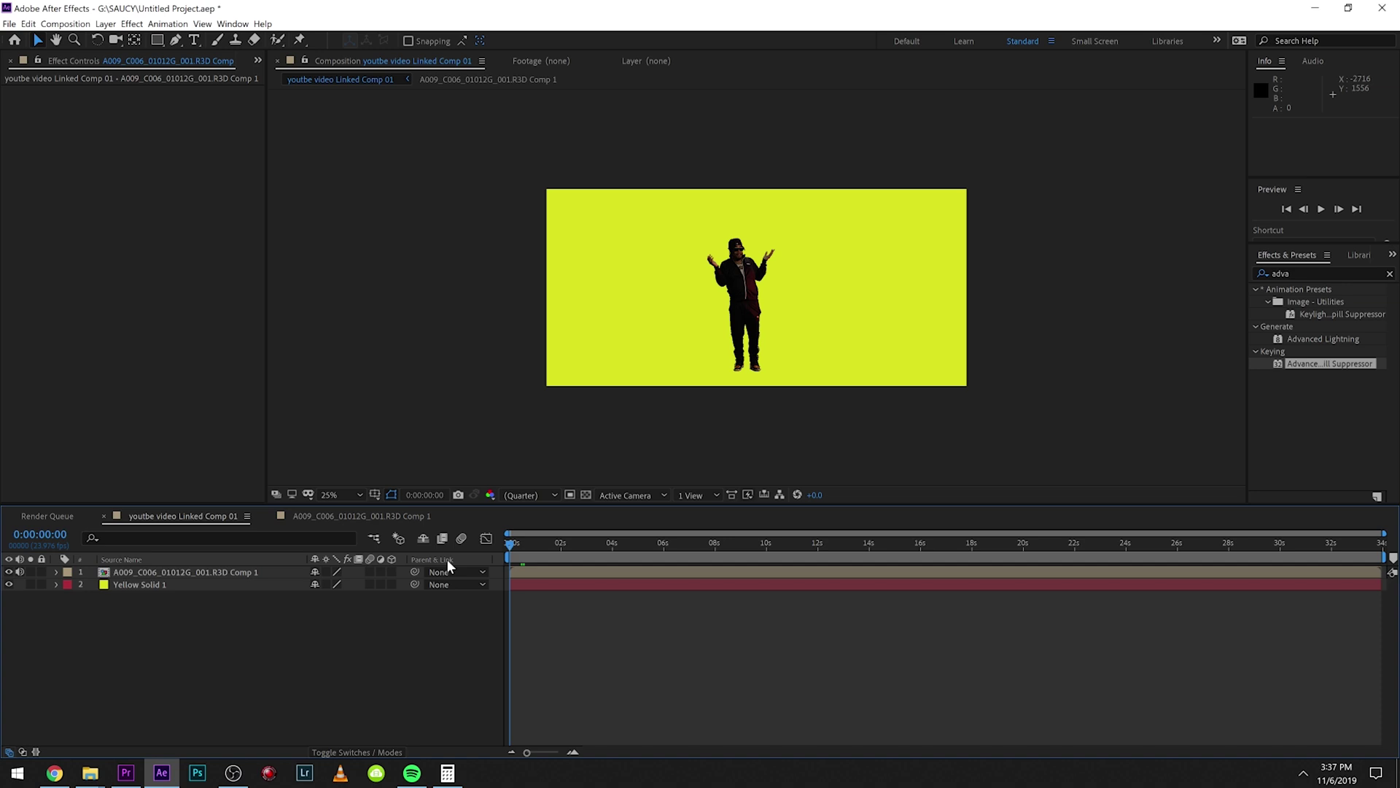
pyautogui.click(370, 571)
pyautogui.click(58, 572)
pyautogui.click(67, 586)
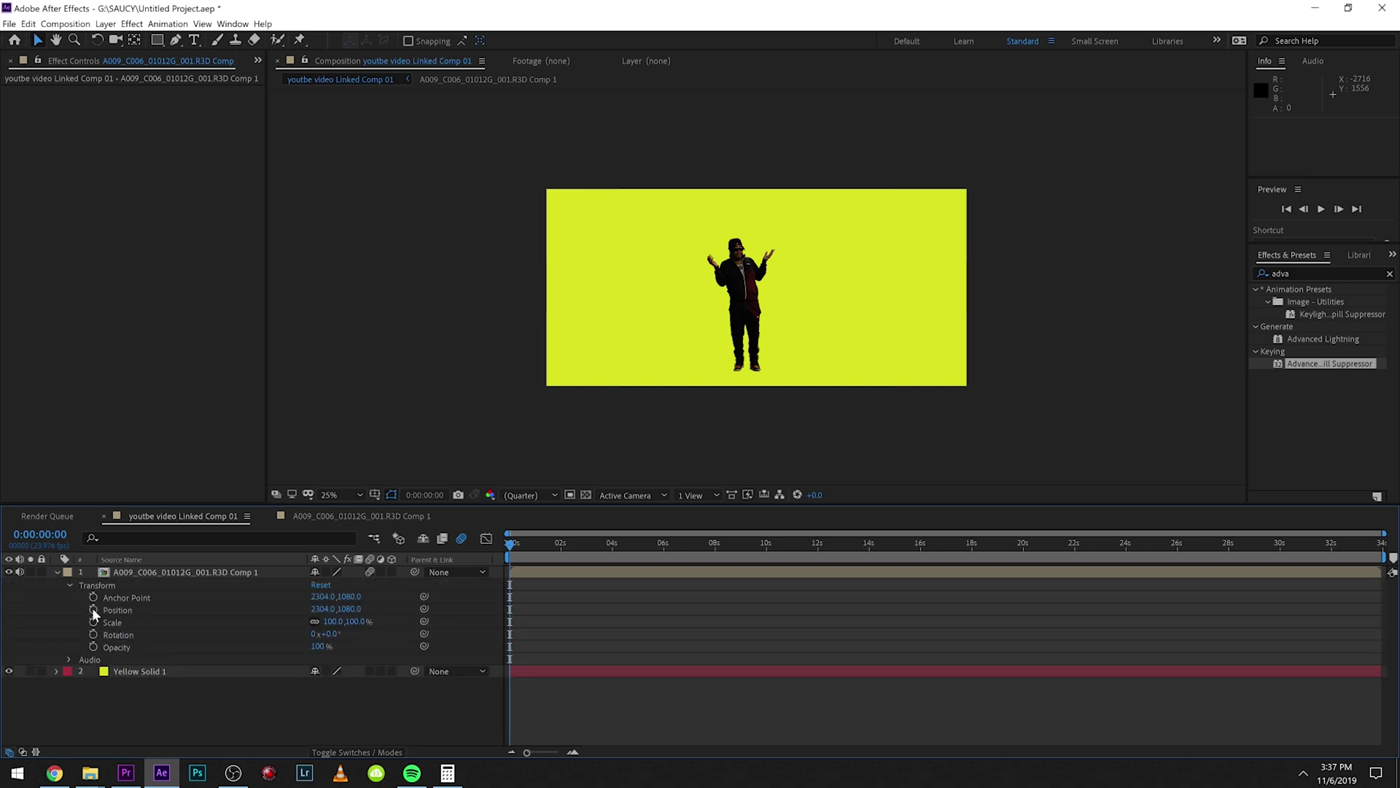
pyautogui.click(92, 609)
# Start Scale and Rotation keyframes and place the performer off-frame top left, tilted 33°
pyautogui.click(92, 622)
pyautogui.click(93, 635)
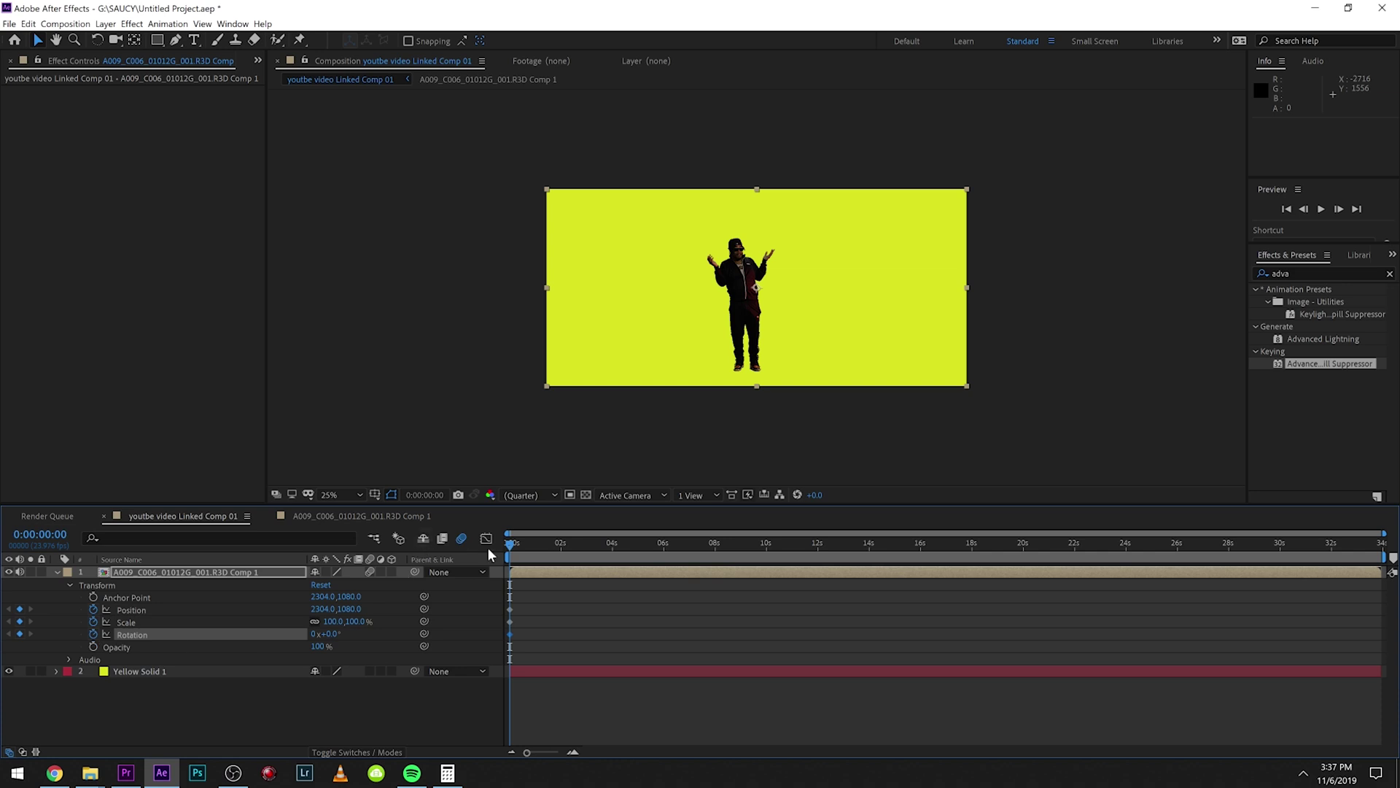
pyautogui.click(119, 574)
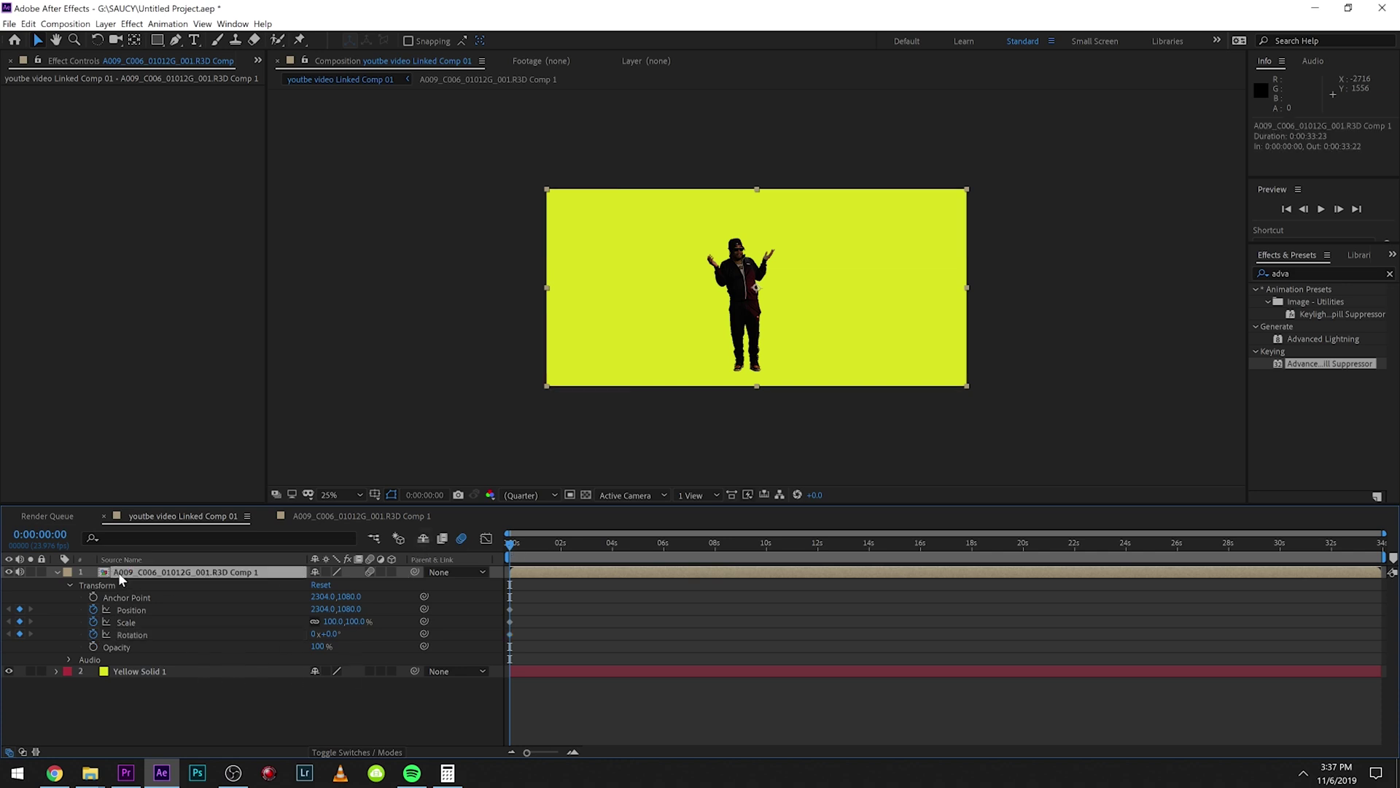
pyautogui.moveTo(746, 300); pyautogui.dragTo(692, 293)
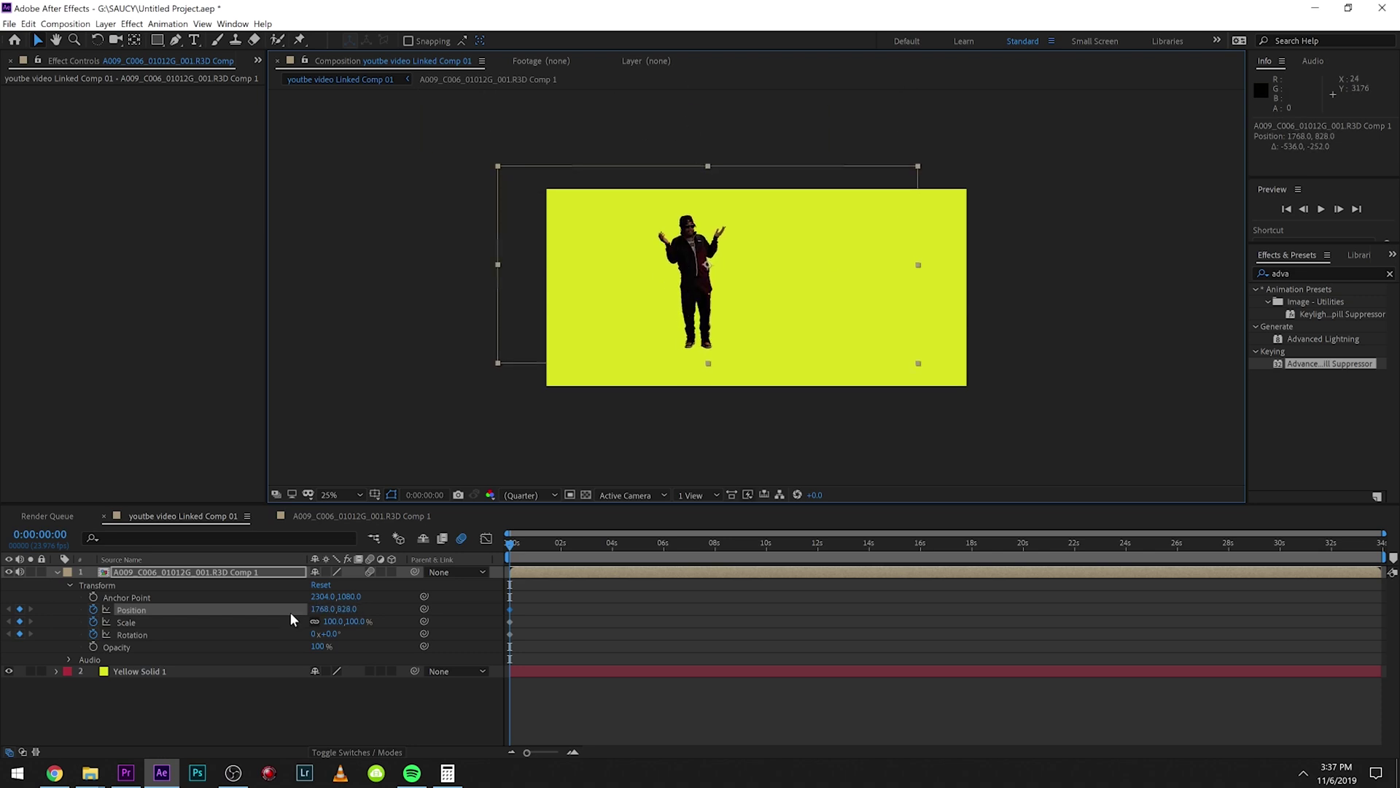
pyautogui.moveTo(330, 638); pyautogui.dragTo(354, 639)
pyautogui.moveTo(688, 289); pyautogui.dragTo(560, 117)
# At frame 13 centre the performer with Rotation 0 and Scale 115%, then preview
pyautogui.click(514, 546)
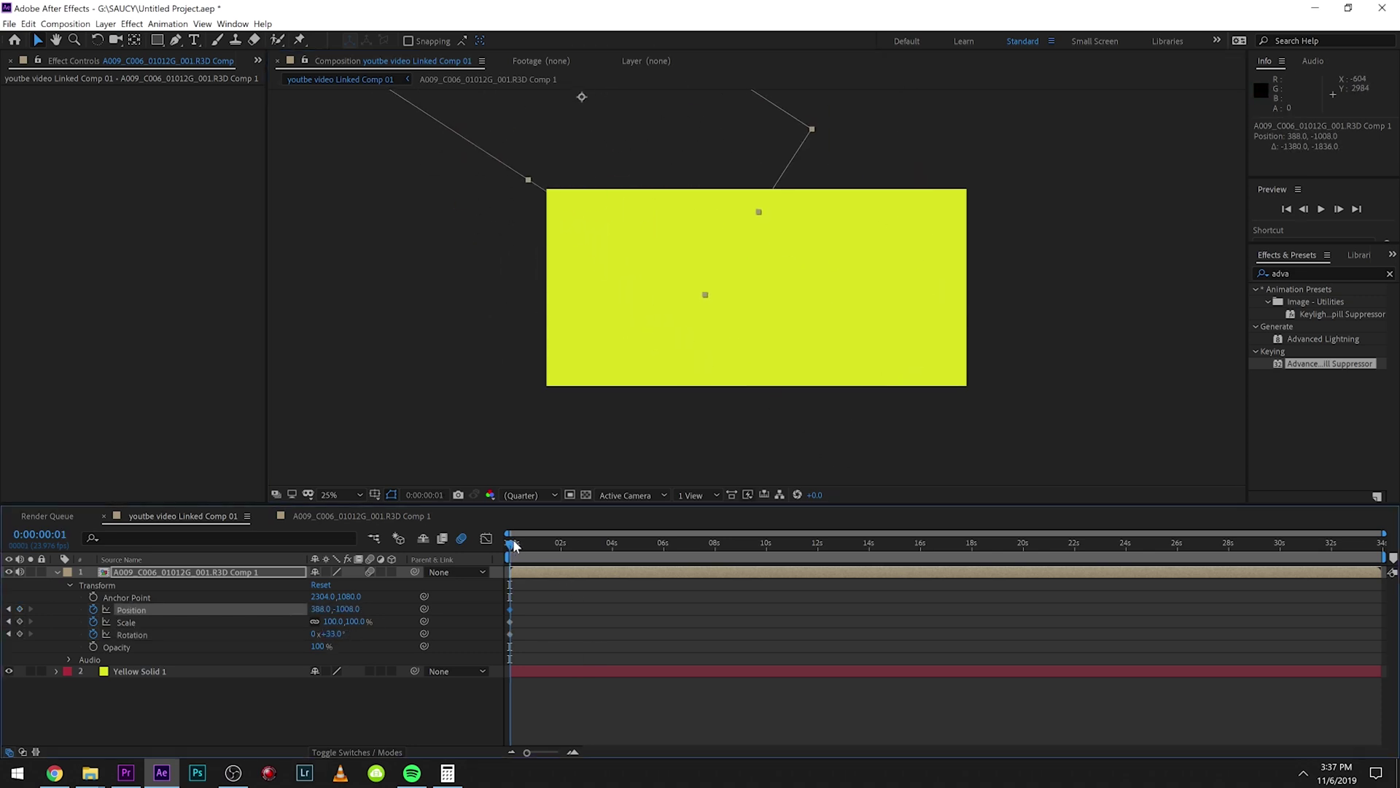
pyautogui.click(525, 542)
pyautogui.moveTo(336, 633); pyautogui.dragTo(329, 633)
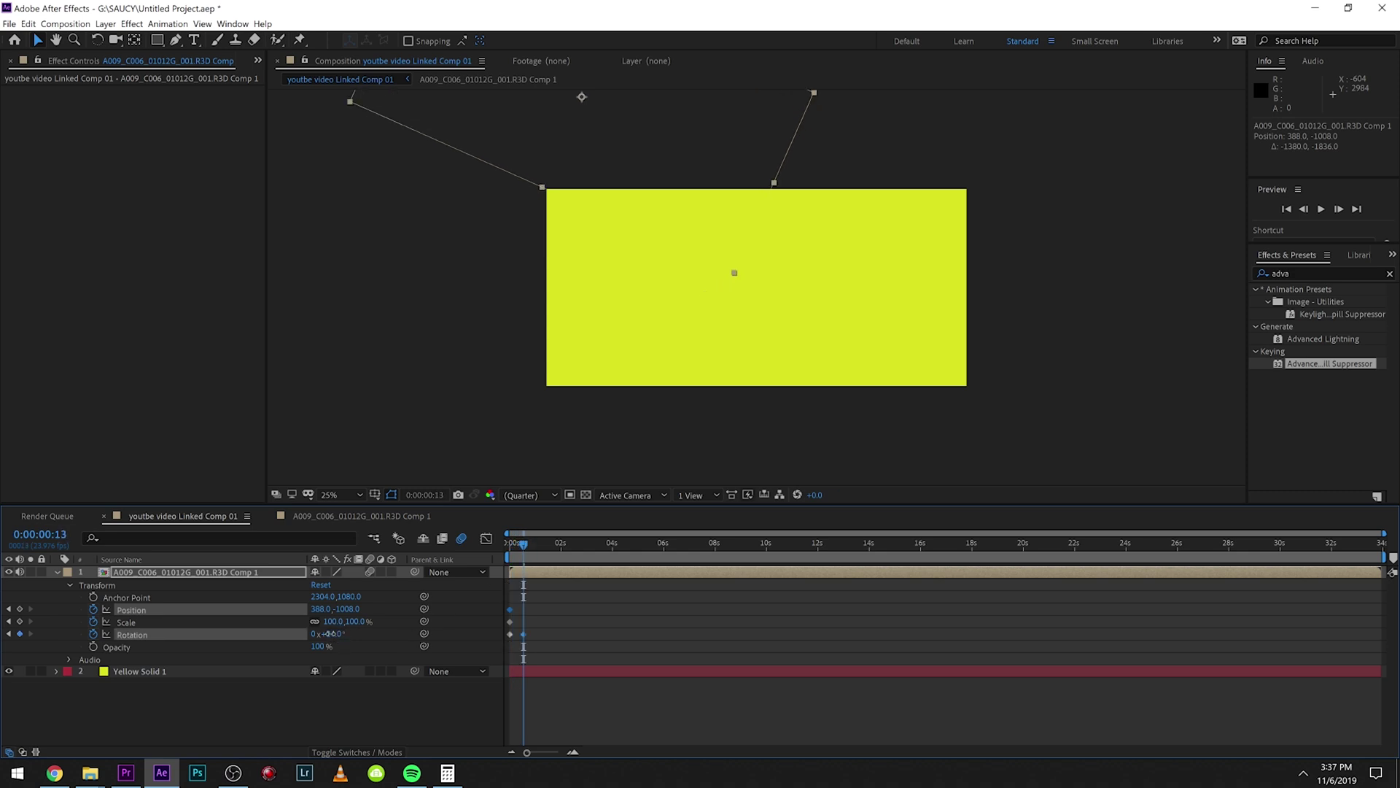
pyautogui.moveTo(720, 212); pyautogui.dragTo(913, 400)
pyautogui.click(334, 634)
pyautogui.write('0')
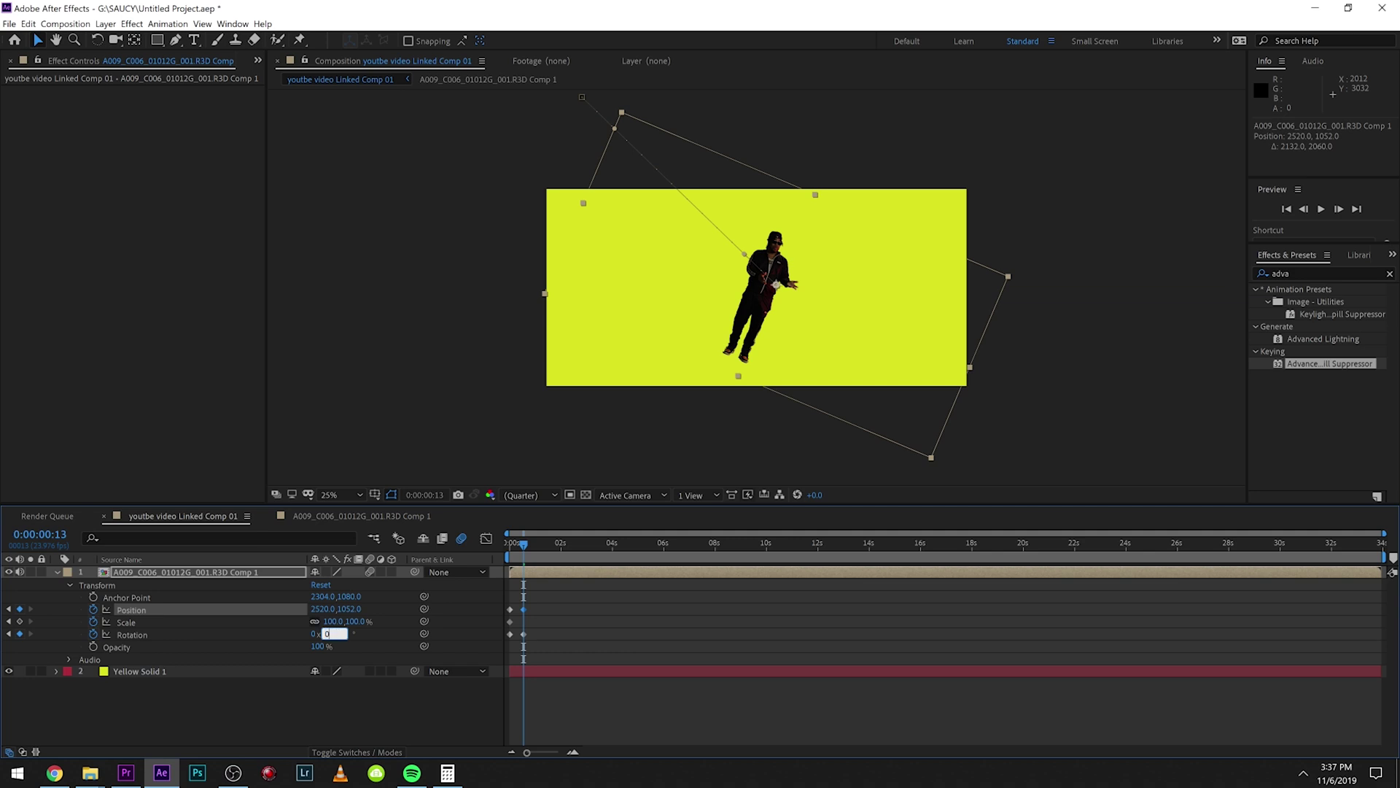
pyautogui.press('Return')
pyautogui.moveTo(747, 318); pyautogui.dragTo(729, 304)
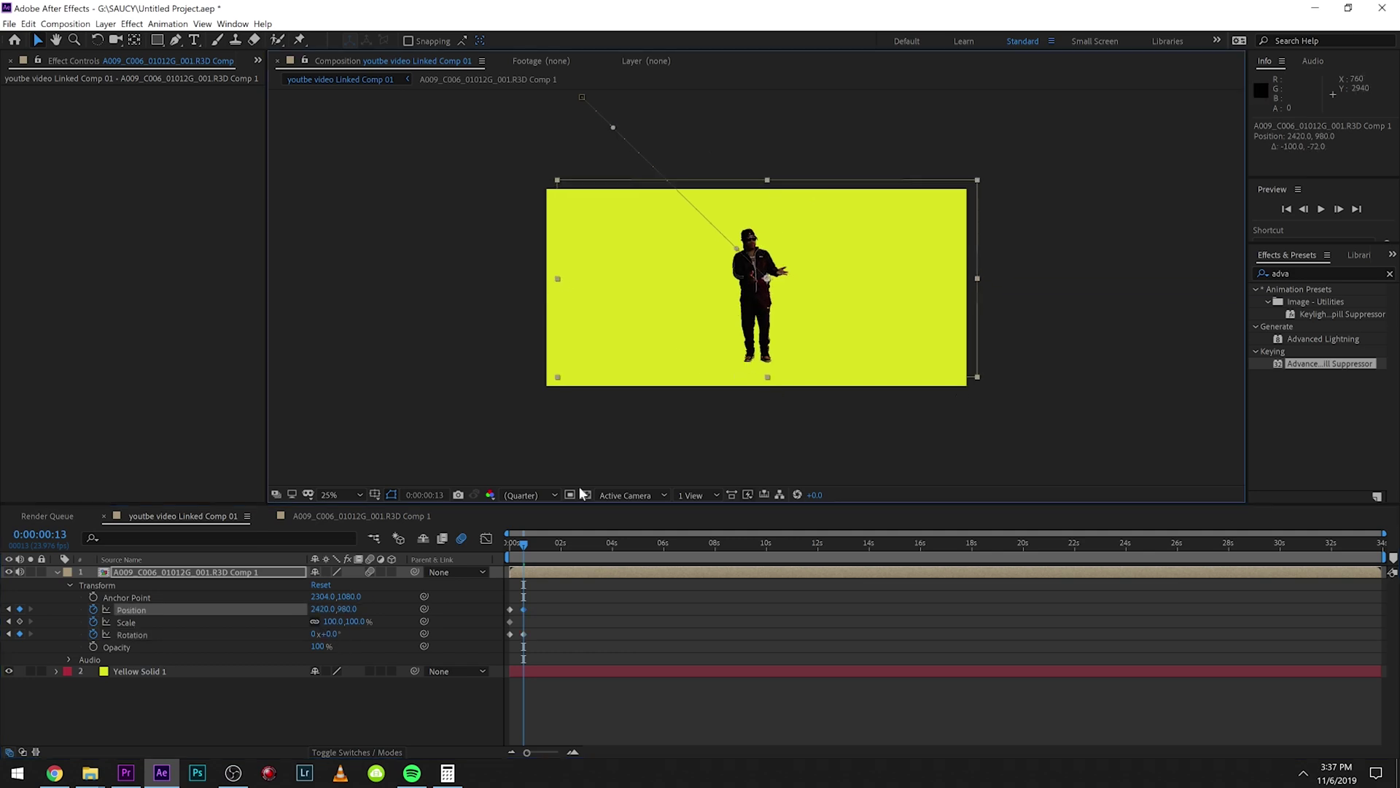
pyautogui.moveTo(334, 632); pyautogui.dragTo(349, 631)
pyautogui.press('Home')
pyautogui.press('space')
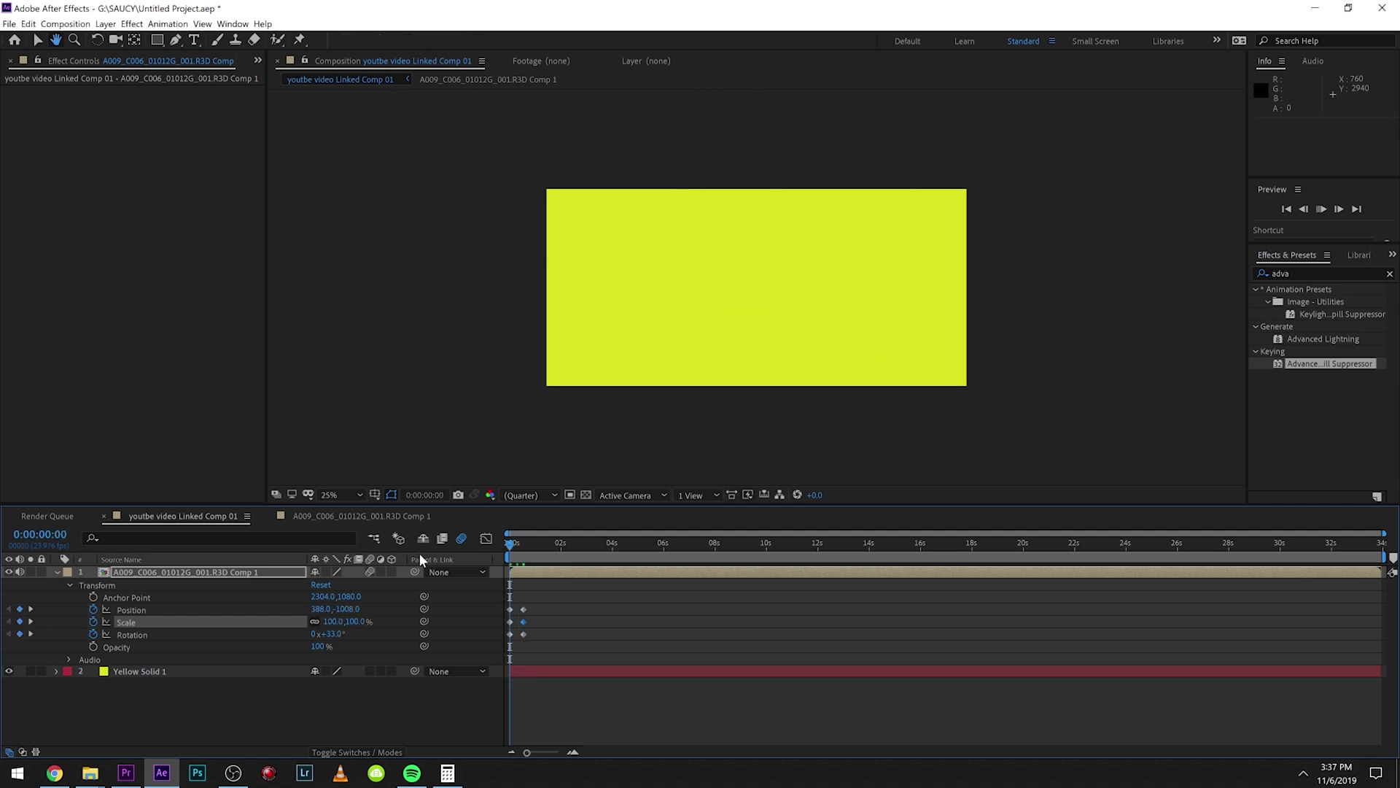
# Add a mid-move Position keyframe near frame 11 pushing the performer right, then preview
pyautogui.click(522, 554)
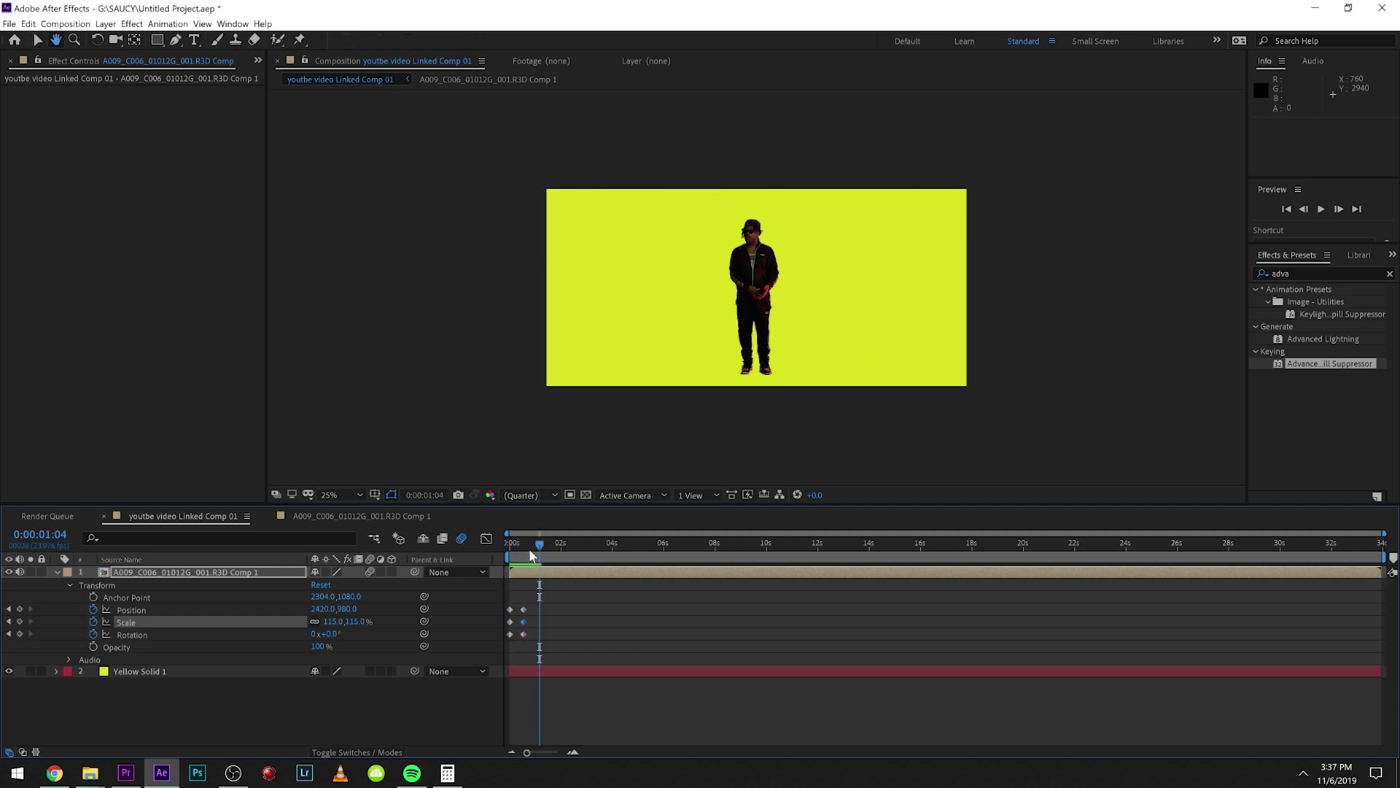
pyautogui.press('pagedown')
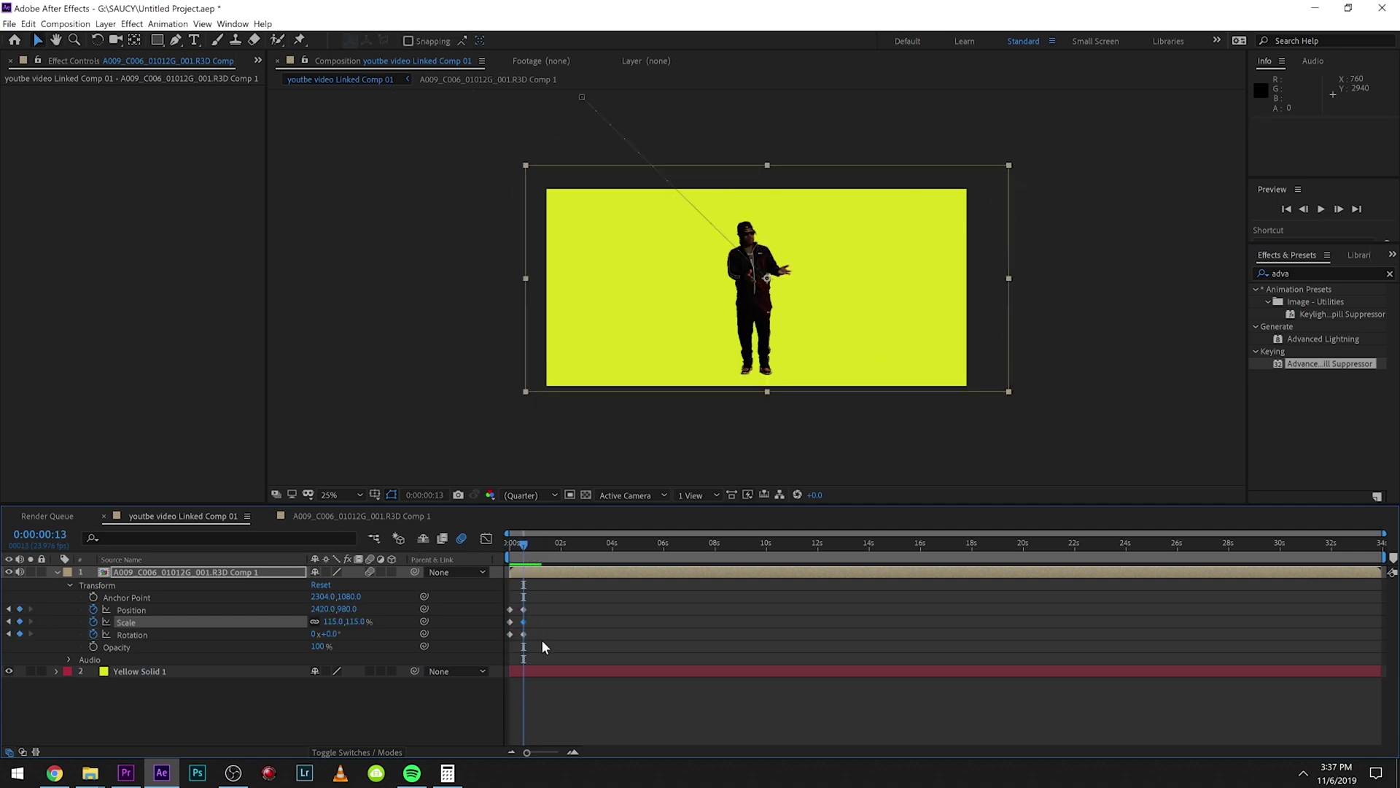
pyautogui.press('=')
pyautogui.press('=')
pyautogui.moveTo(525, 543)
pyautogui.mouseDown()
pyautogui.moveTo(556, 549)
pyautogui.moveTo(540, 557)
pyautogui.mouseUp()
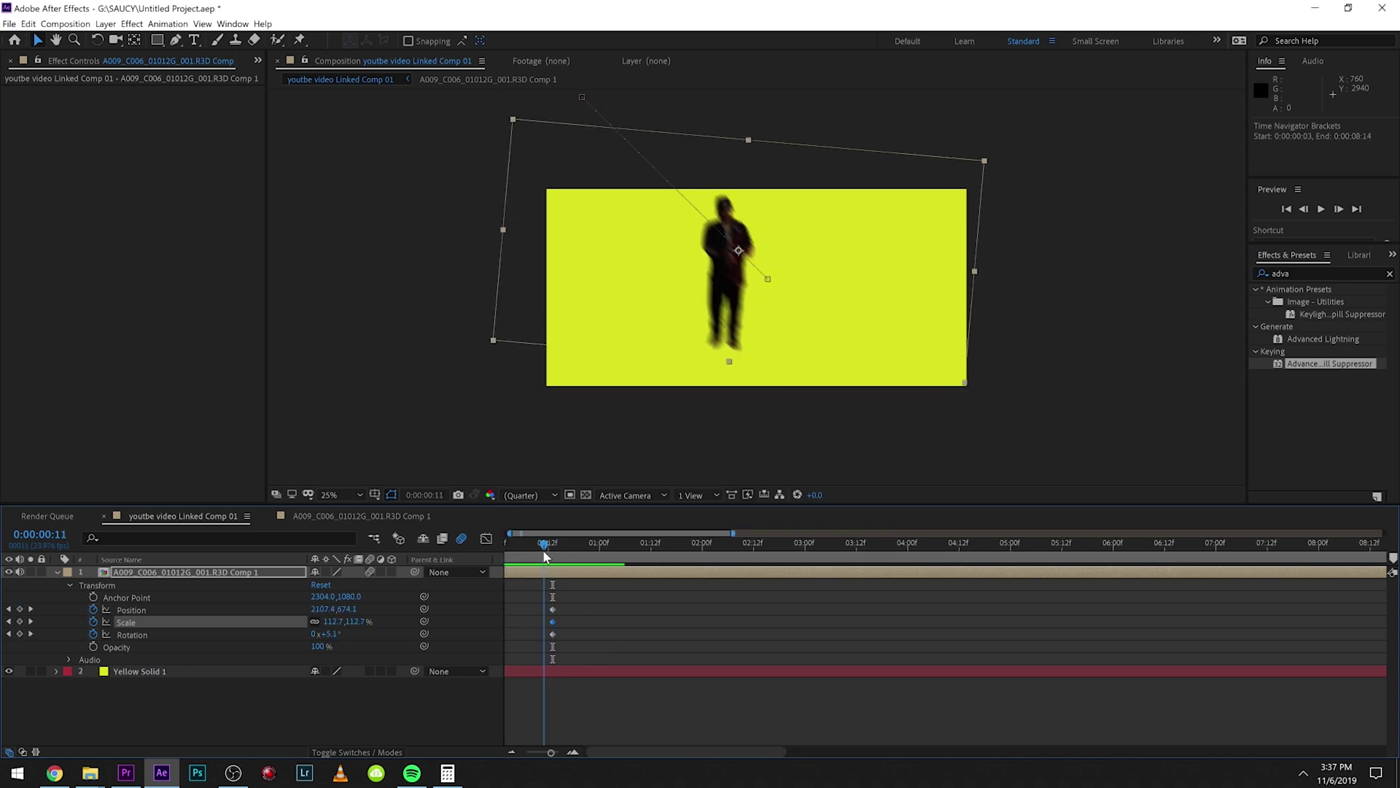
pyautogui.moveTo(661, 294); pyautogui.dragTo(827, 326)
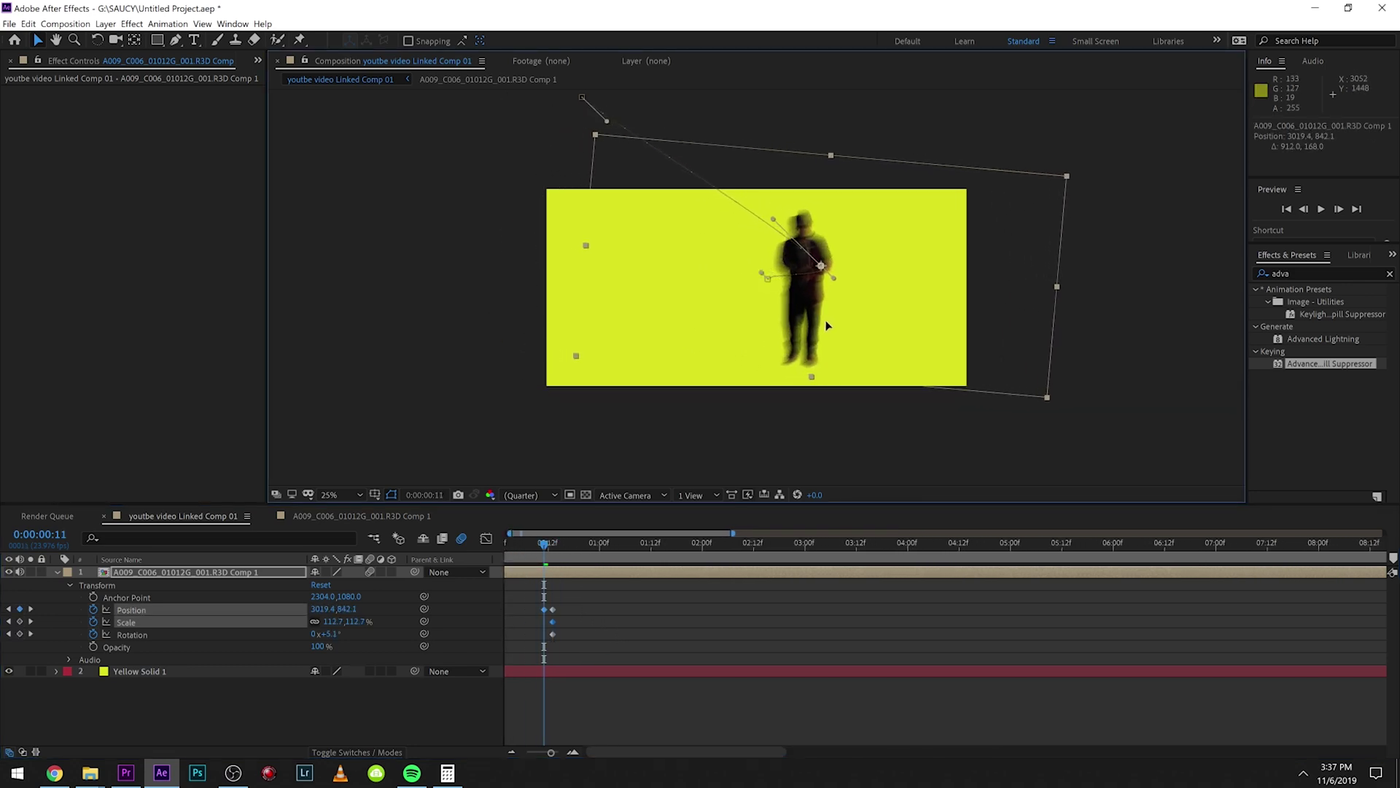
pyautogui.moveTo(524, 534); pyautogui.dragTo(509, 548)
pyautogui.click(520, 544)
pyautogui.press('space')
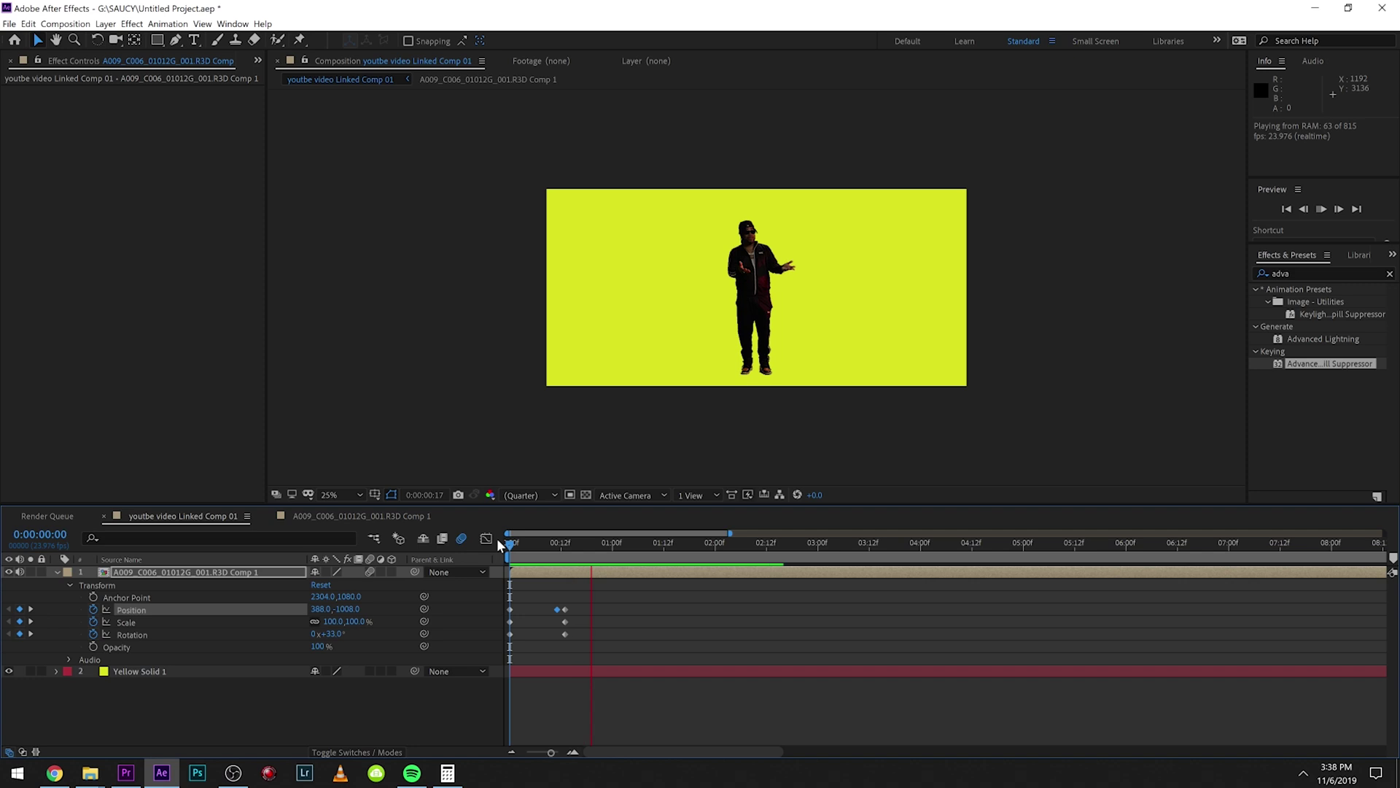
pyautogui.click(542, 563)
# Reposition the performer at frame 8 and move the landing keyframes slightly earlier
pyautogui.moveTo(756, 278); pyautogui.dragTo(778, 366)
pyautogui.press('space')
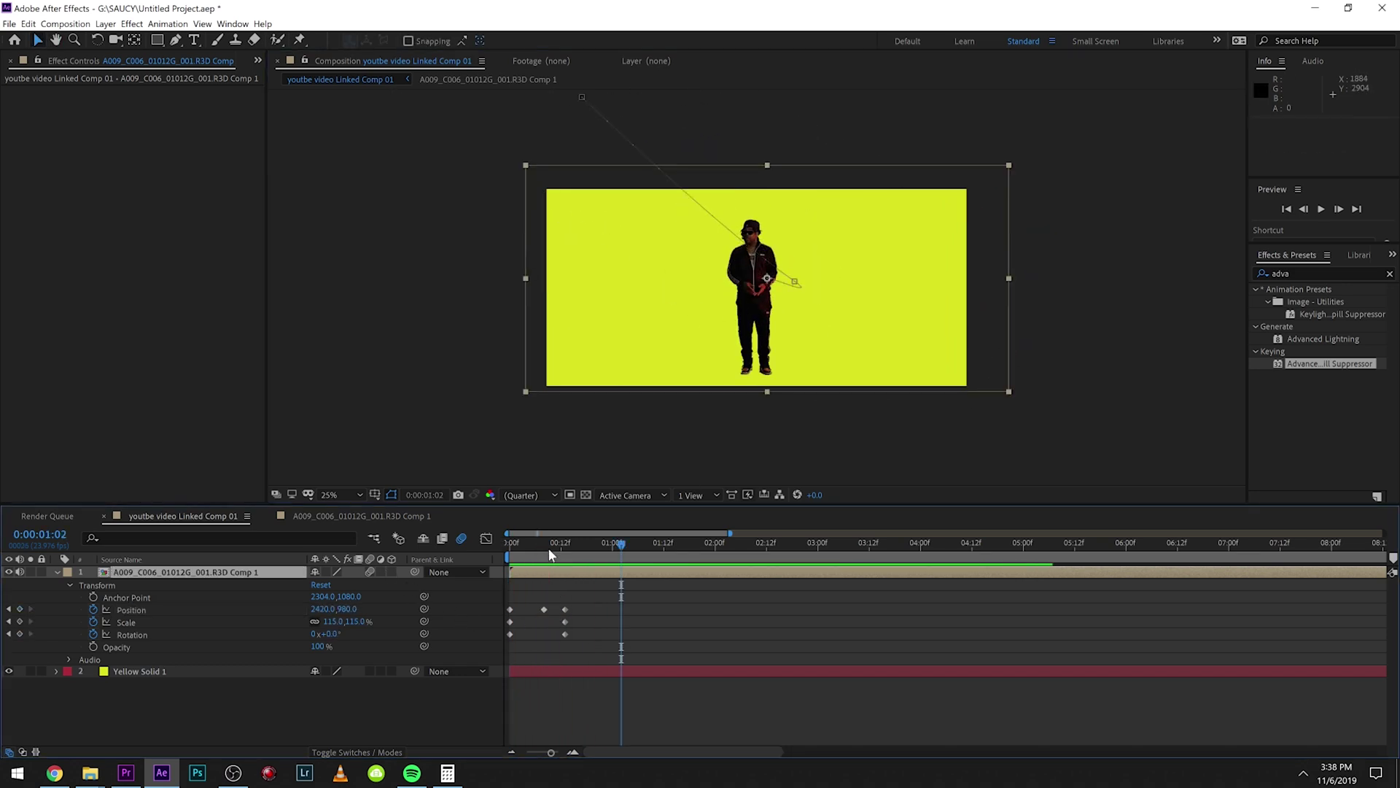
pyautogui.moveTo(565, 634); pyautogui.dragTo(558, 634)
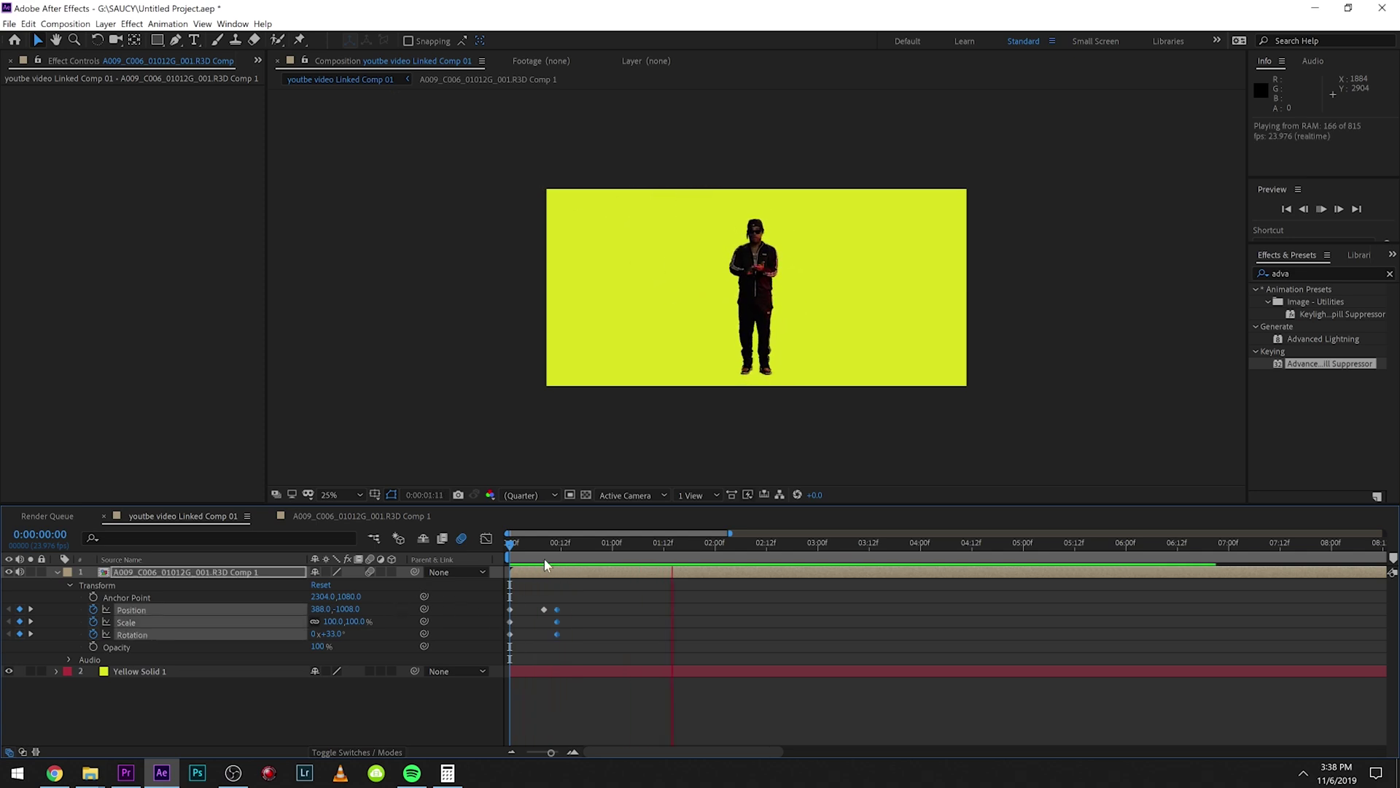
pyautogui.press('space')
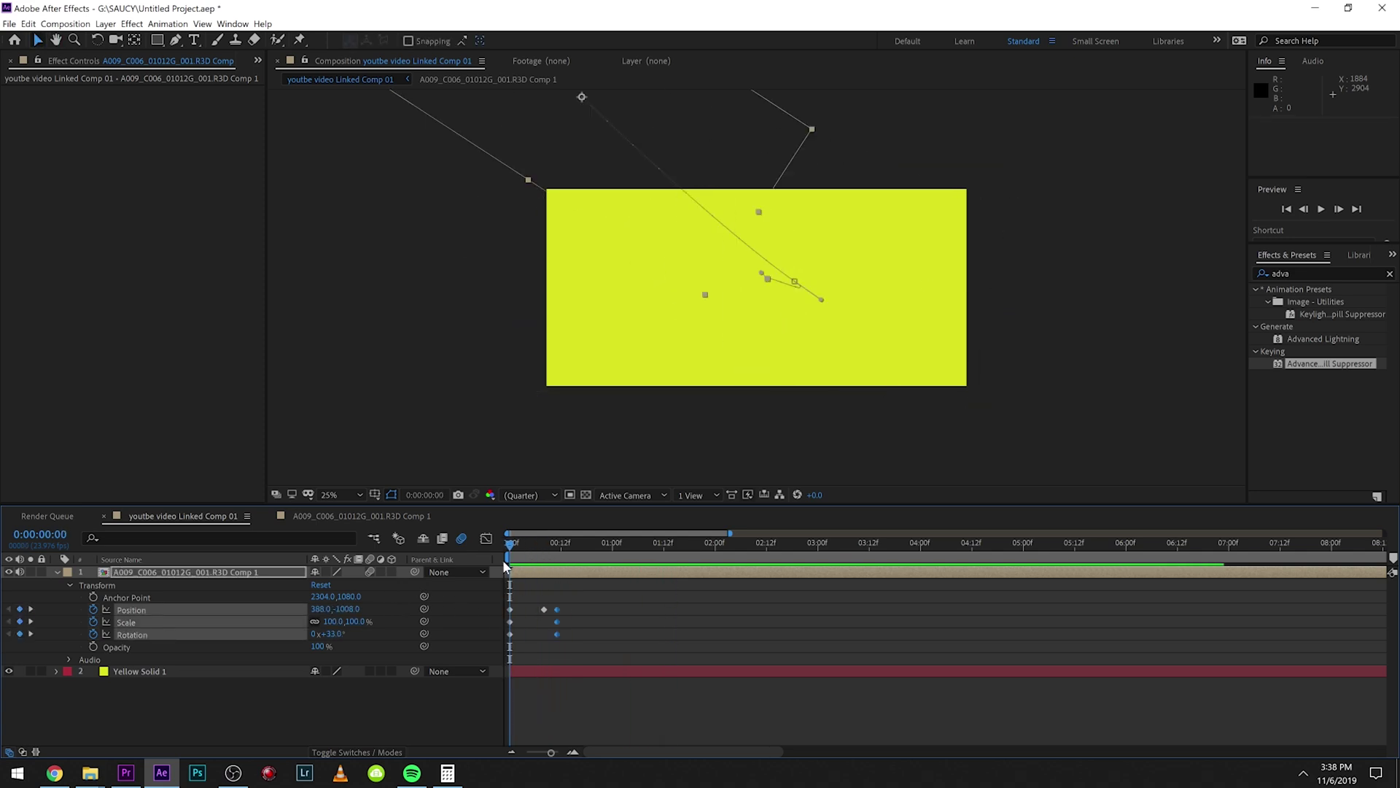
# Add Scale and Rotation keyframes at 0:00:01:12 to hold the landed pose
pyautogui.moveTo(504, 565); pyautogui.dragTo(649, 559)
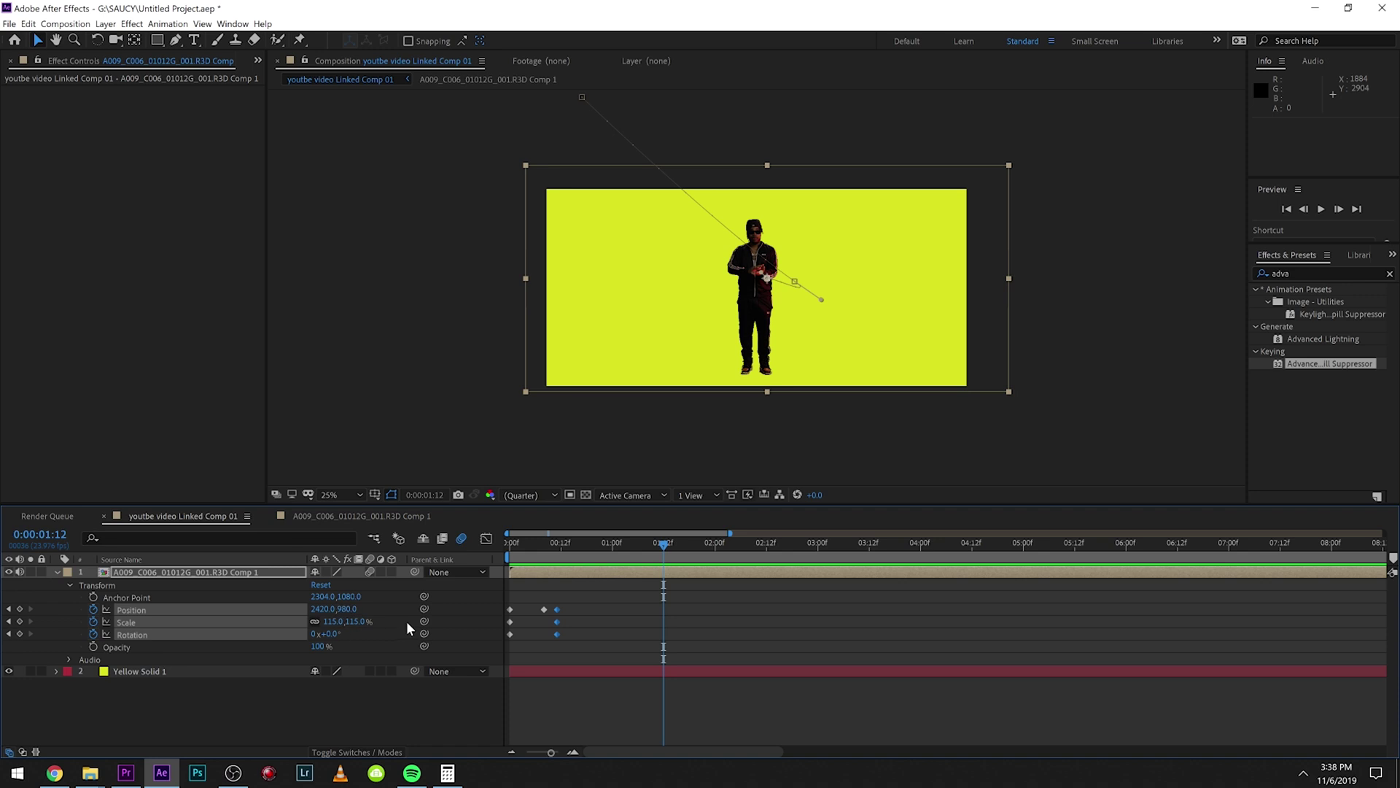
pyautogui.click(19, 621)
pyautogui.click(20, 634)
# Apply Easy Ease (F9) to all Position, Scale and Rotation keyframes and preview
pyautogui.moveTo(663, 543); pyautogui.dragTo(591, 631)
pyautogui.moveTo(730, 596); pyautogui.dragTo(387, 647)
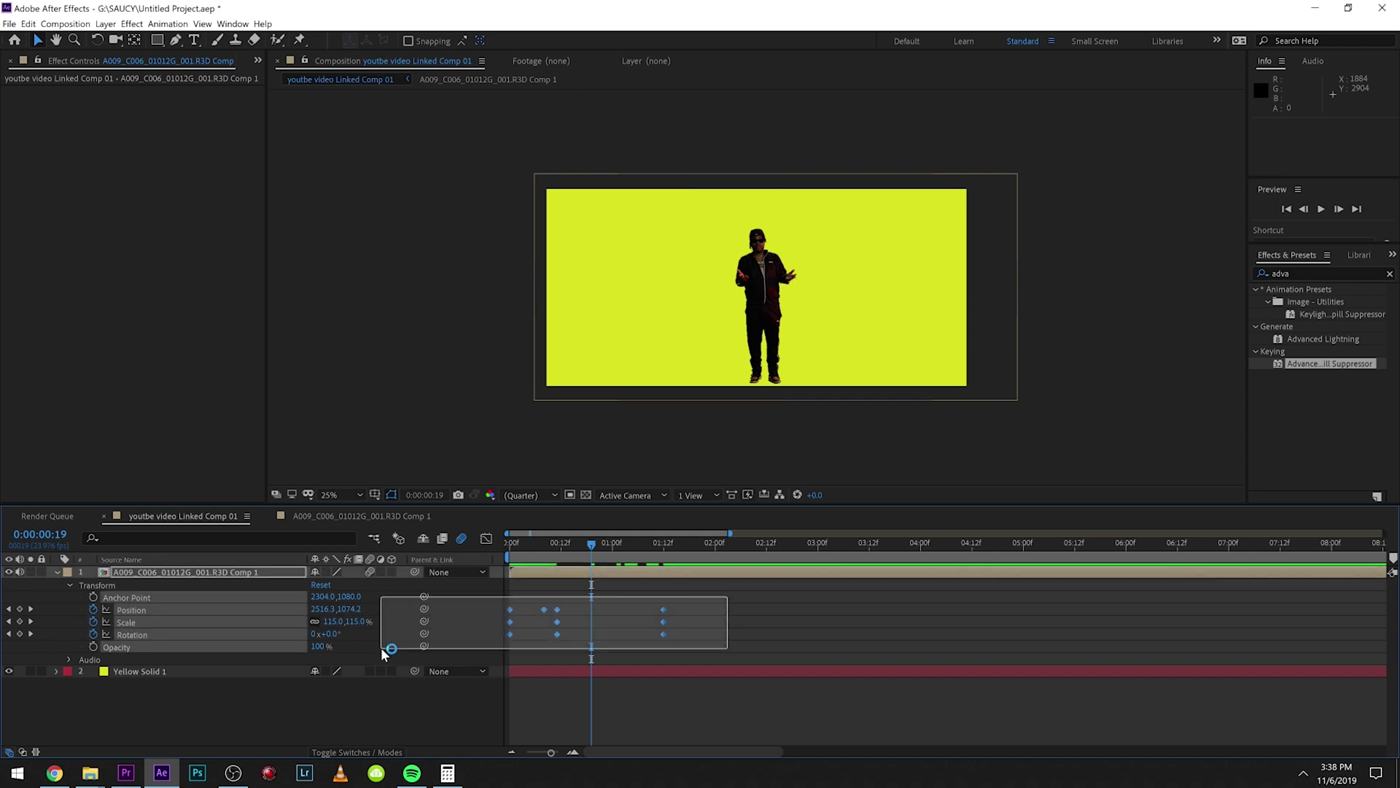
pyautogui.press('F9')
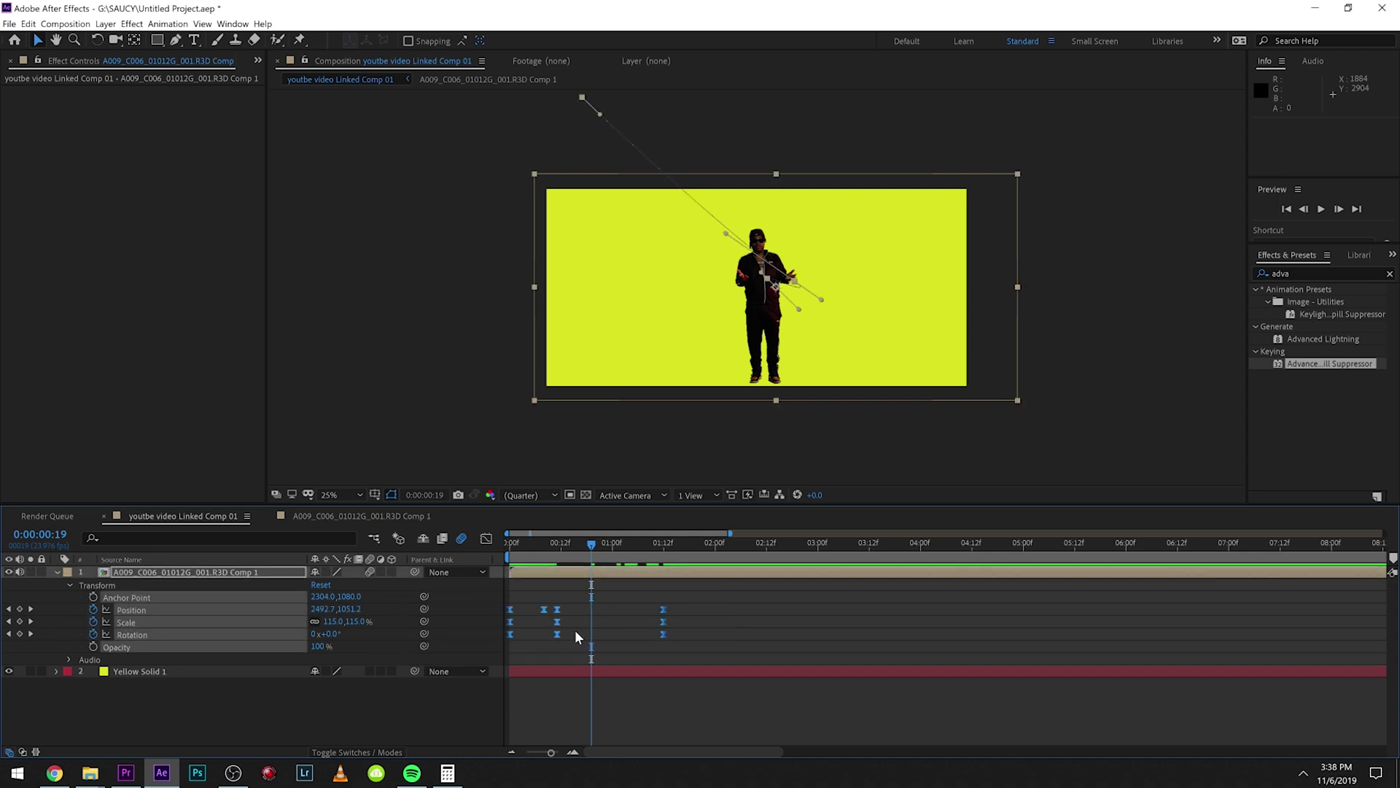
pyautogui.press('Home')
pyautogui.press('space')
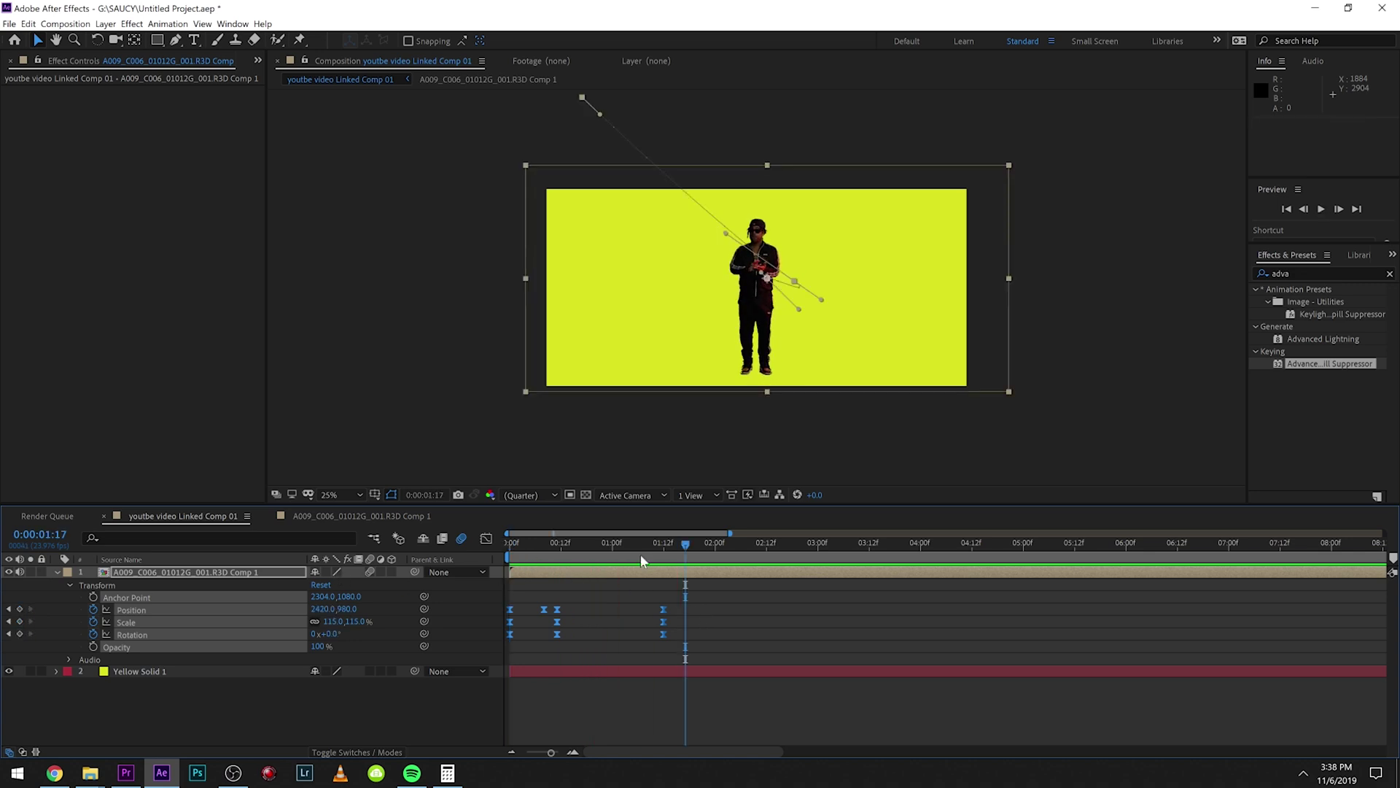
pyautogui.press('space')
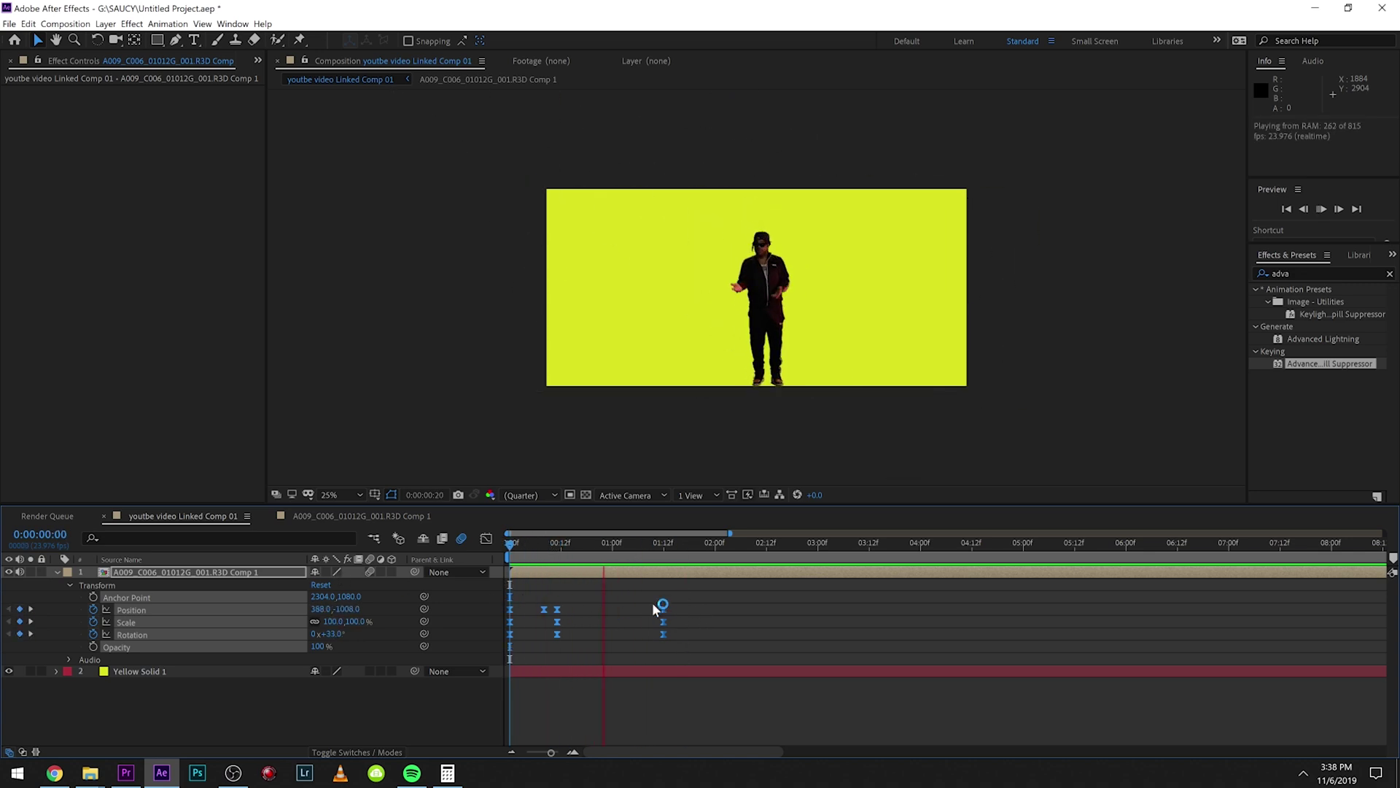
# Add a punch-in at 0:00:01:18, enlarging and lowering the performer, then preview
pyautogui.moveTo(663, 609); pyautogui.dragTo(671, 610)
pyautogui.click(689, 543)
pyautogui.moveTo(714, 320); pyautogui.dragTo(719, 406)
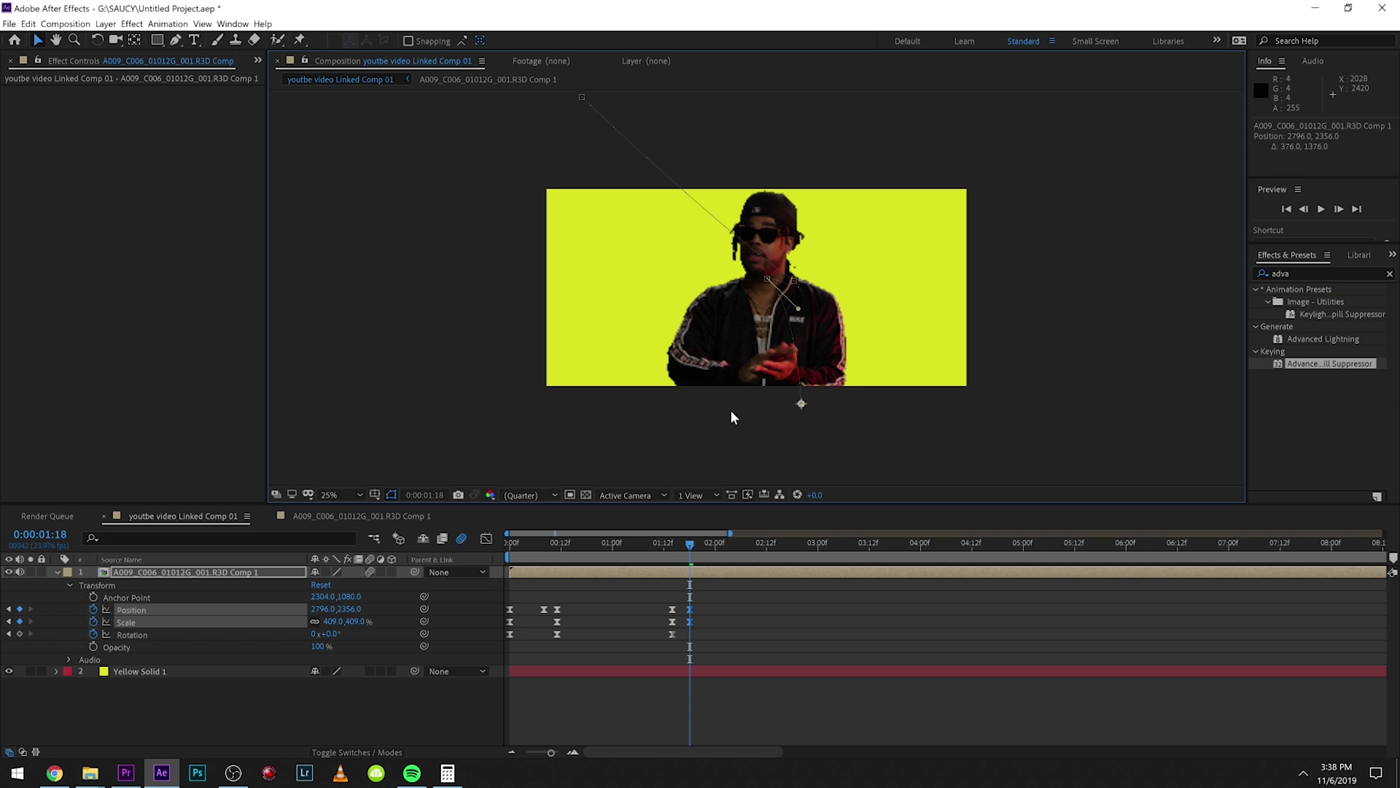
pyautogui.press('Home')
pyautogui.press('space')
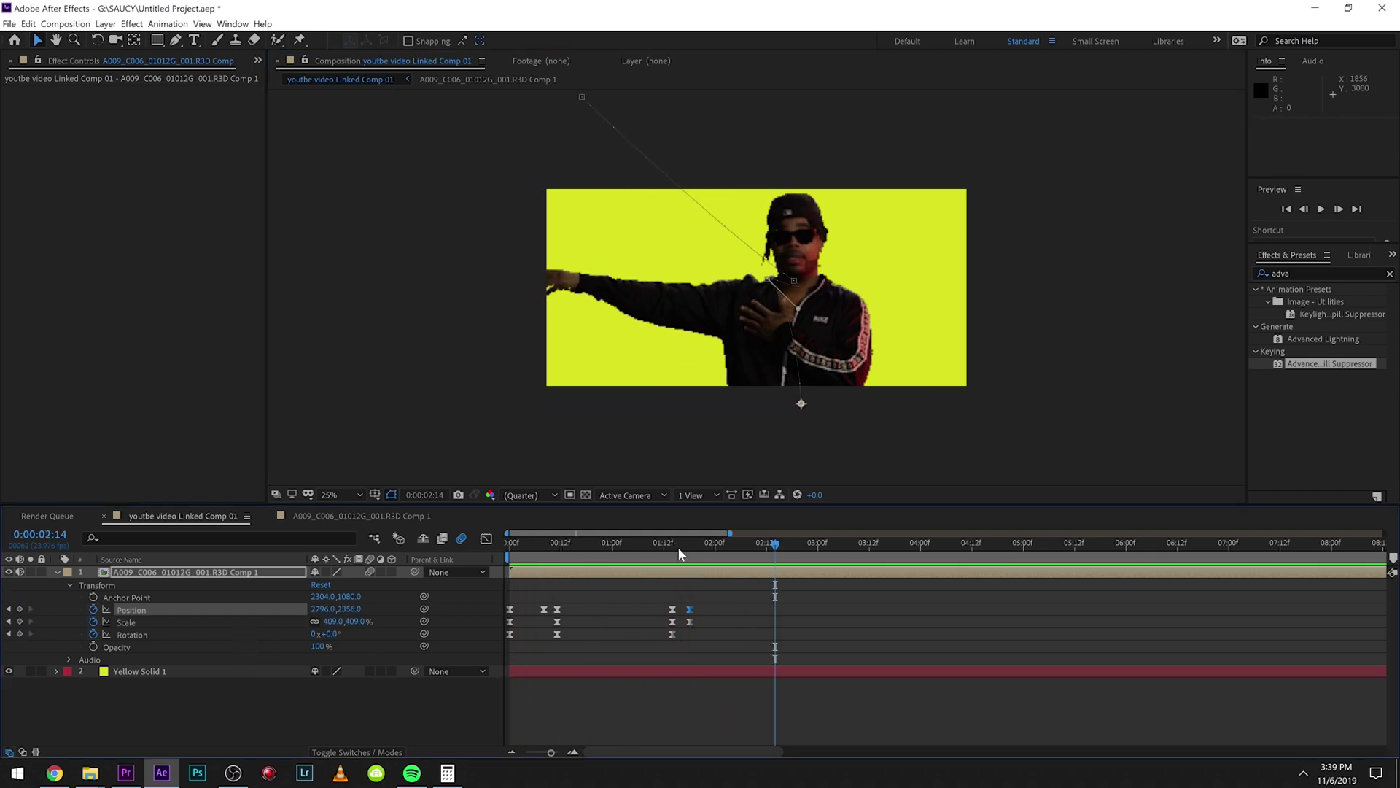
pyautogui.click(619, 557)
pyautogui.press('space')
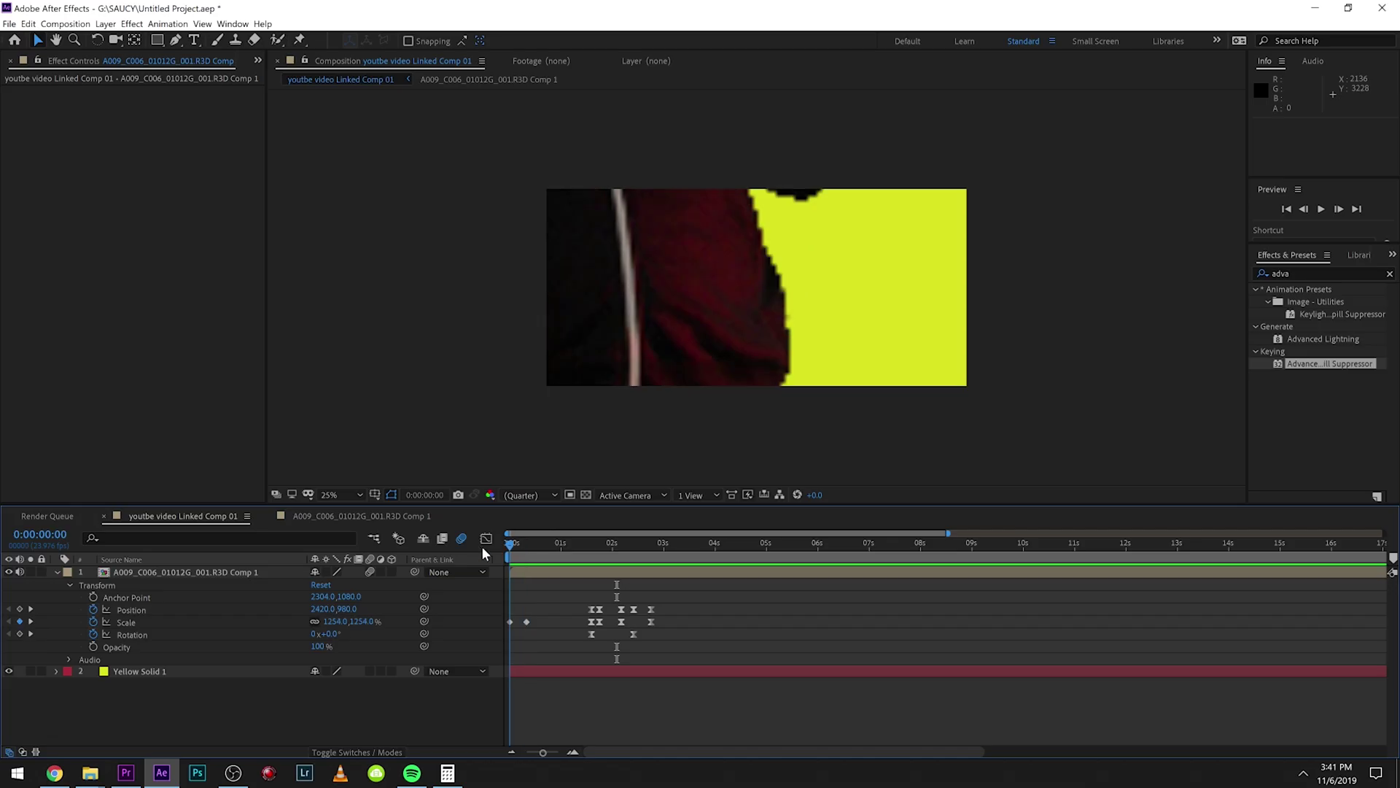
# Set Scale to 100% at frame 7 and preview the zoom-out
pyautogui.click(525, 622)
pyautogui.press('space')
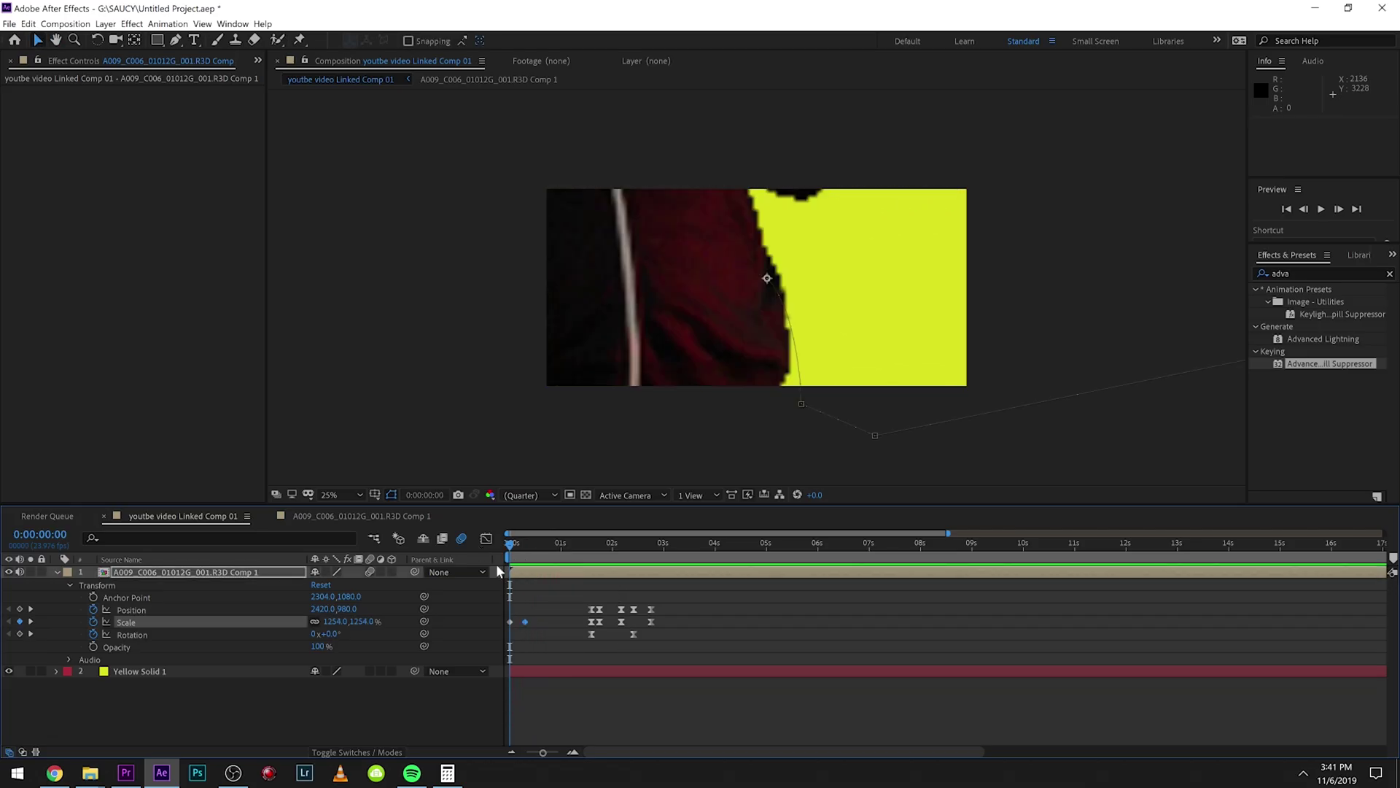
pyautogui.click(576, 620)
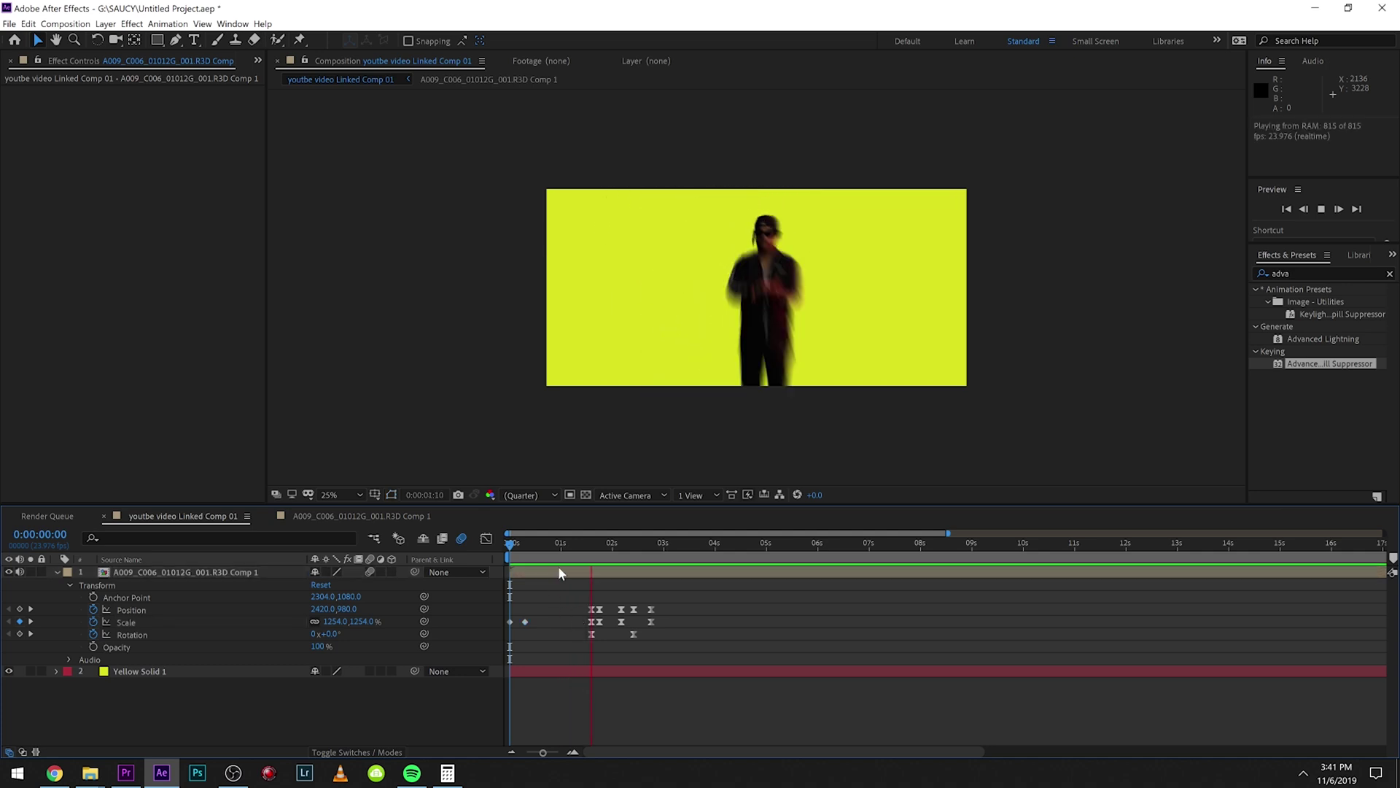
pyautogui.click(526, 566)
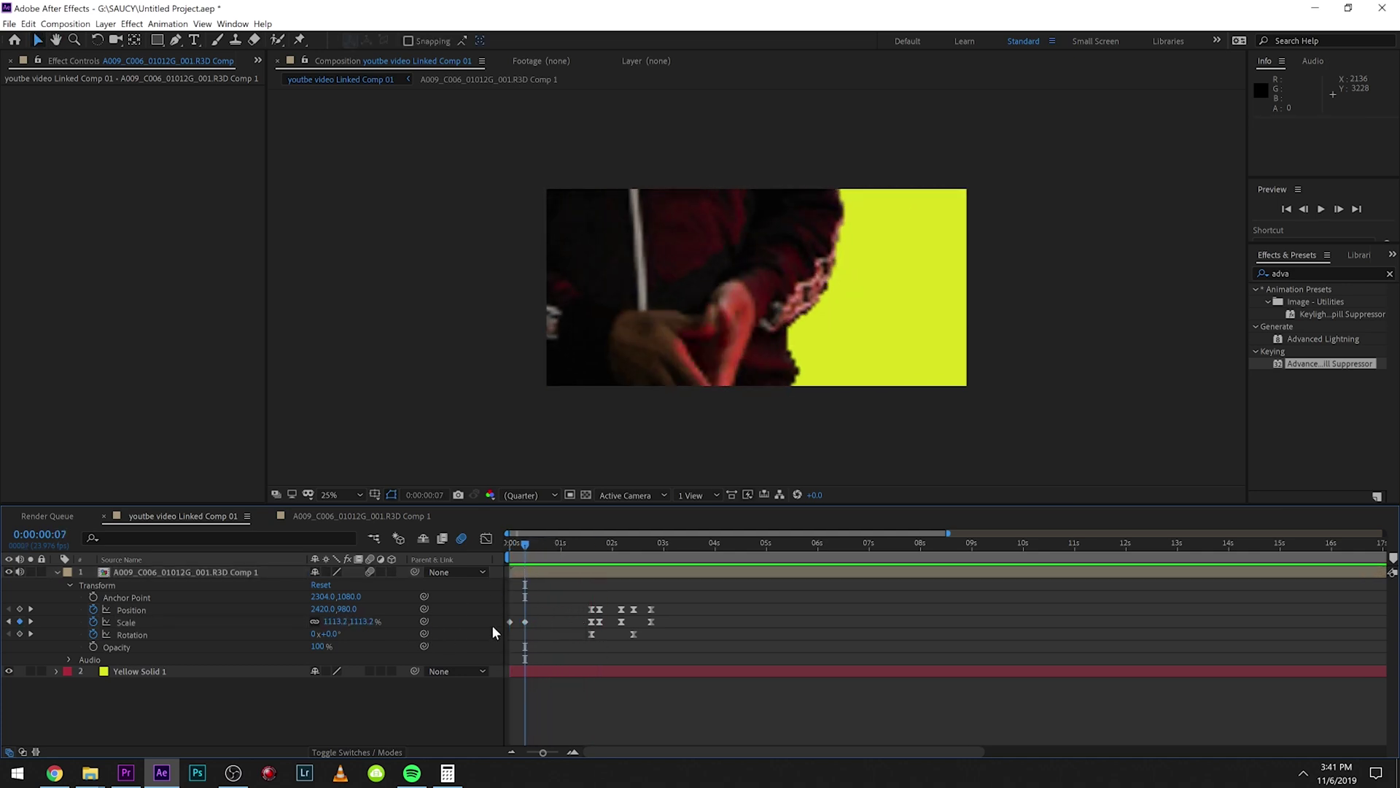
pyautogui.write('100')
pyautogui.press('Return')
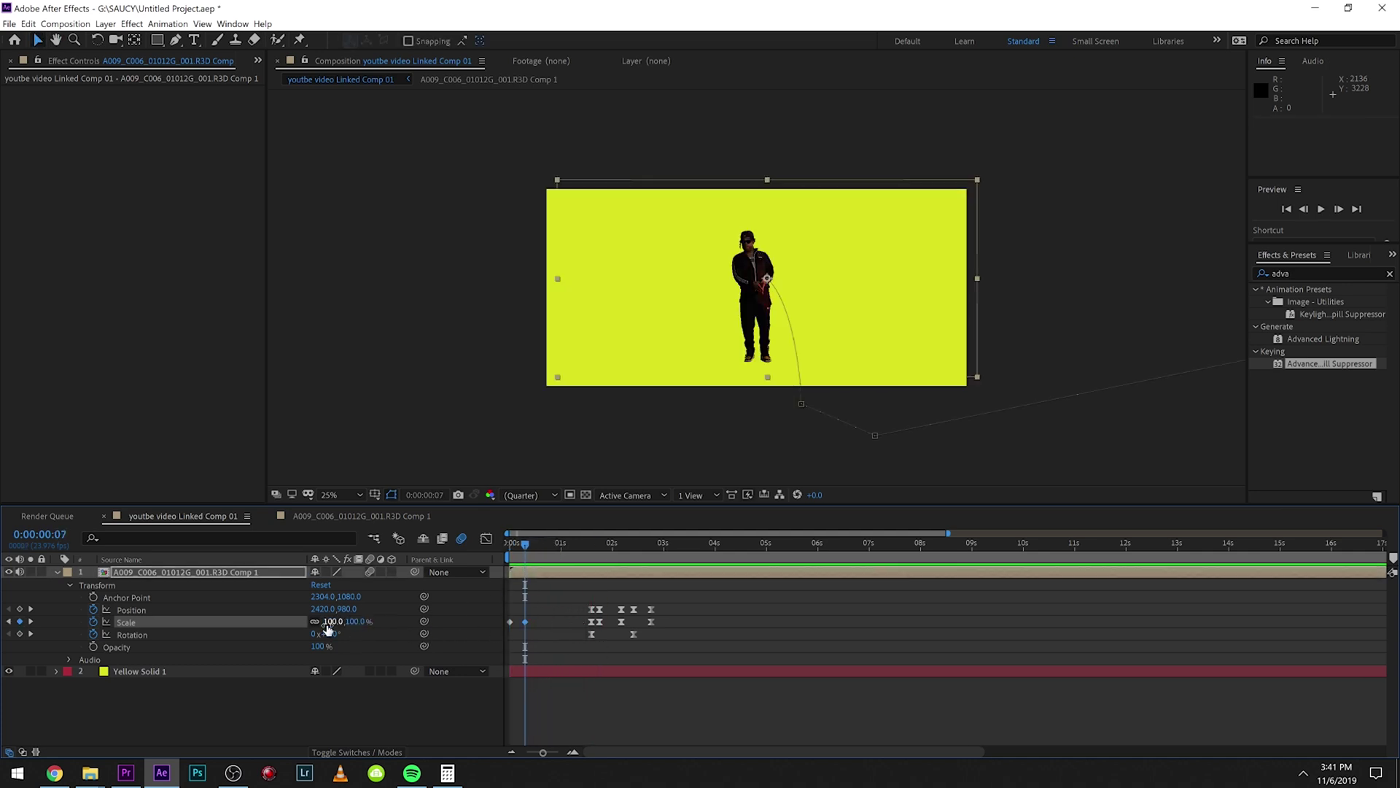
pyautogui.press('space')
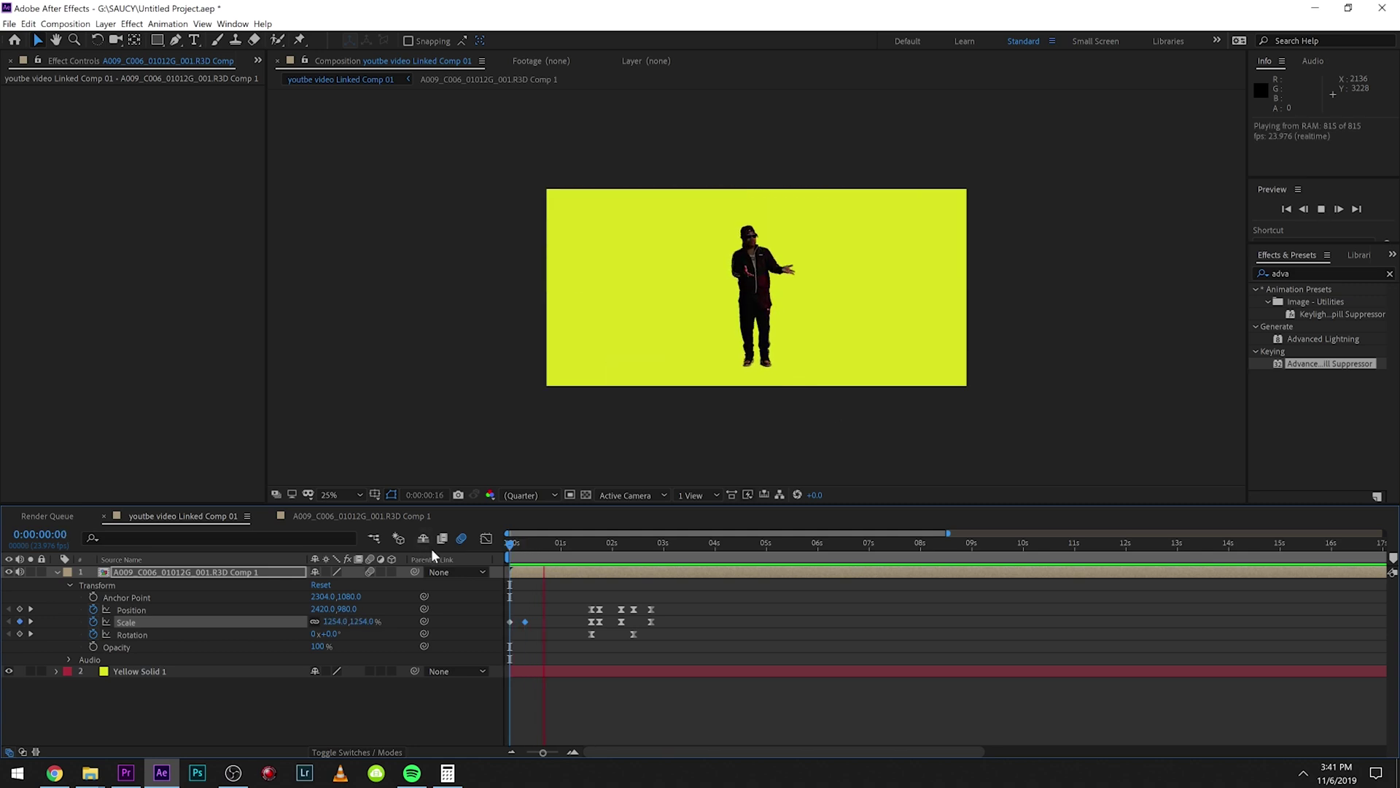
# Copy the 100% Scale keyframe and paste it at 0:00:01:11
pyautogui.hotkey('ctrl', 'c')
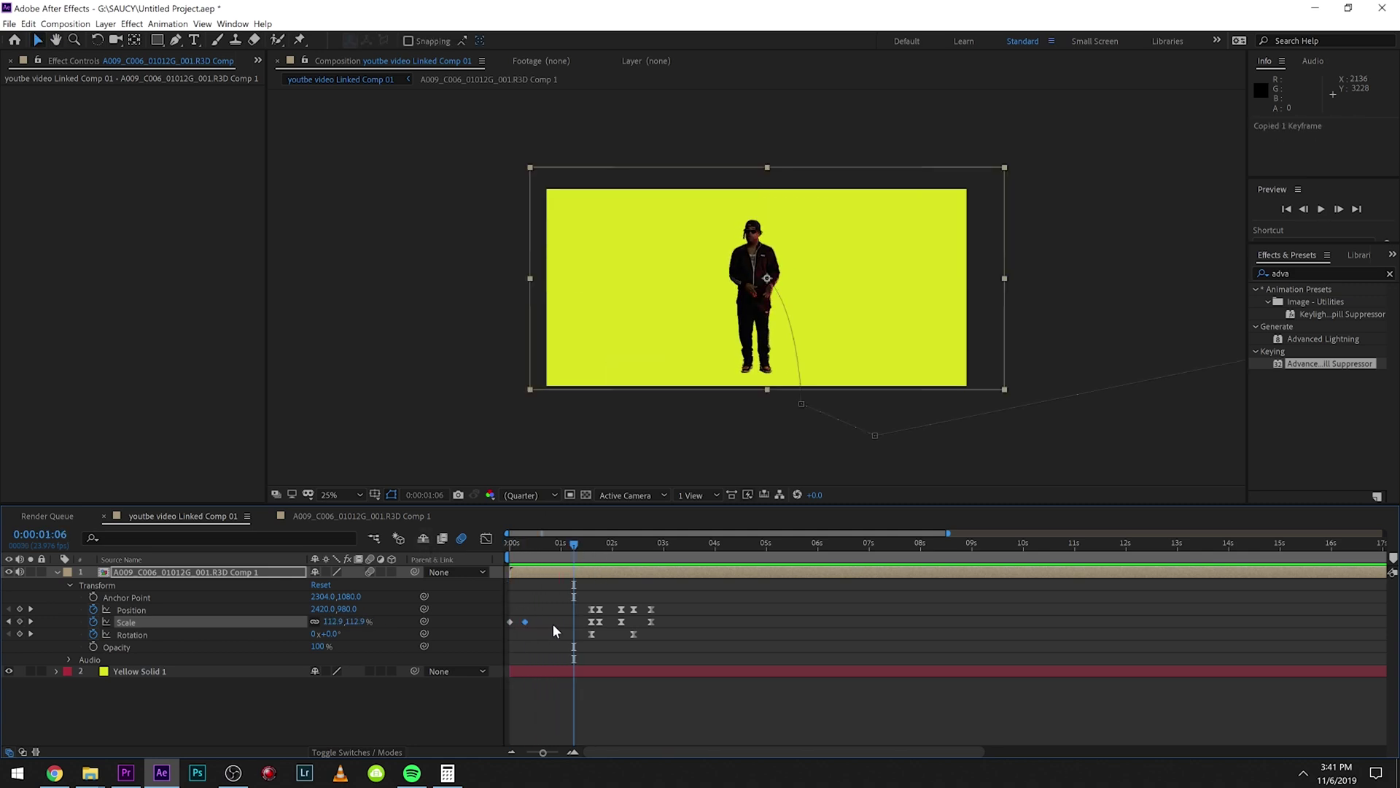
pyautogui.click(585, 563)
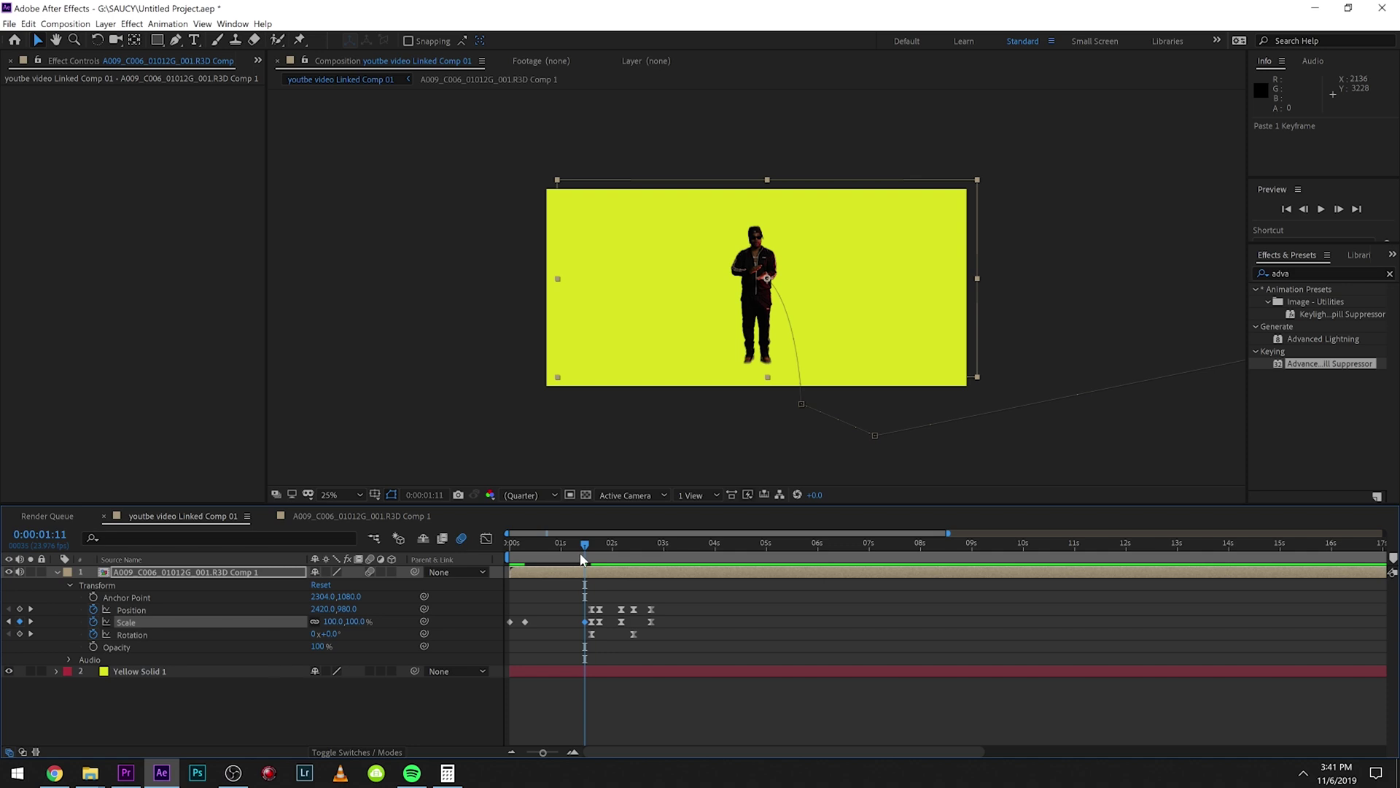
pyautogui.hotkey('ctrl', 'v')
pyautogui.press('Home')
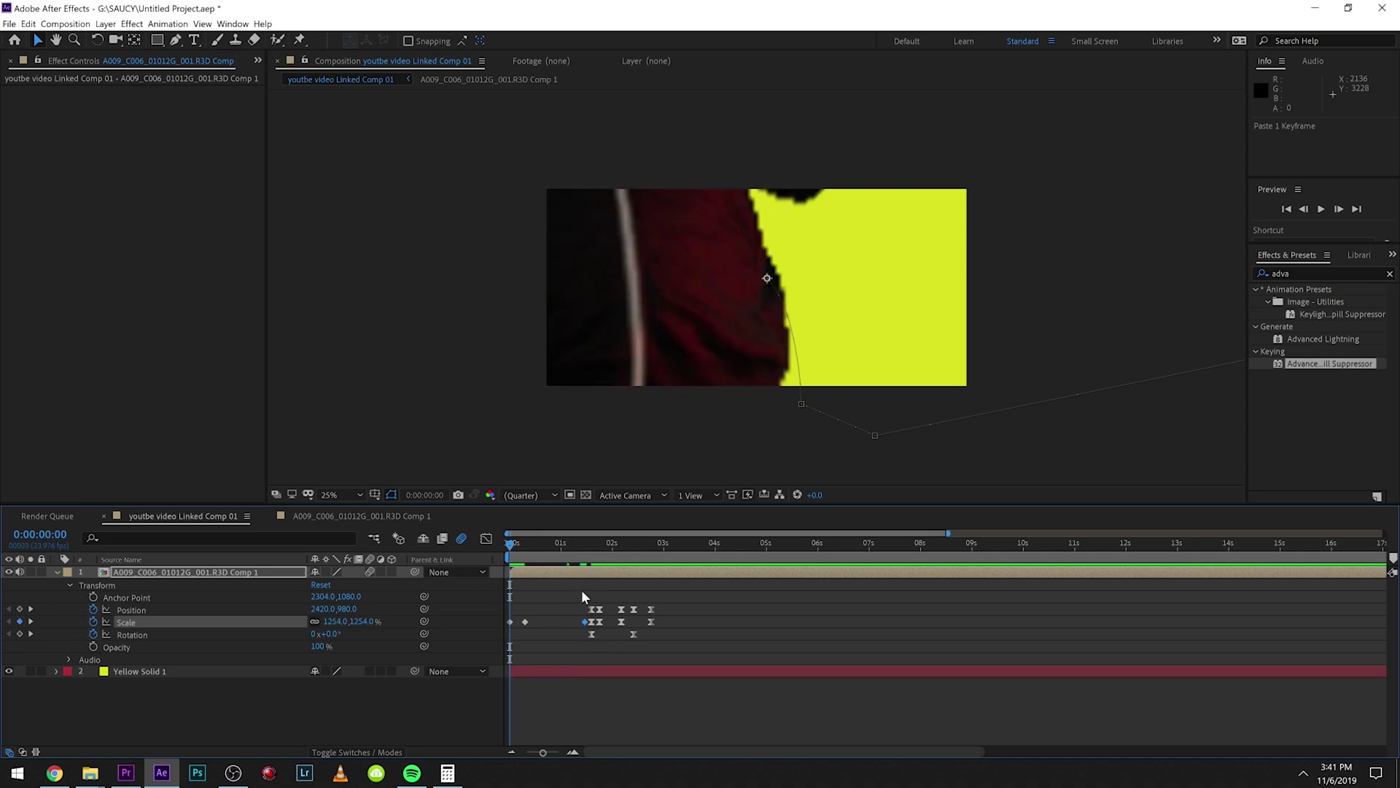
pyautogui.moveTo(580, 589); pyautogui.dragTo(501, 645)
pyautogui.rightClick(525, 622)
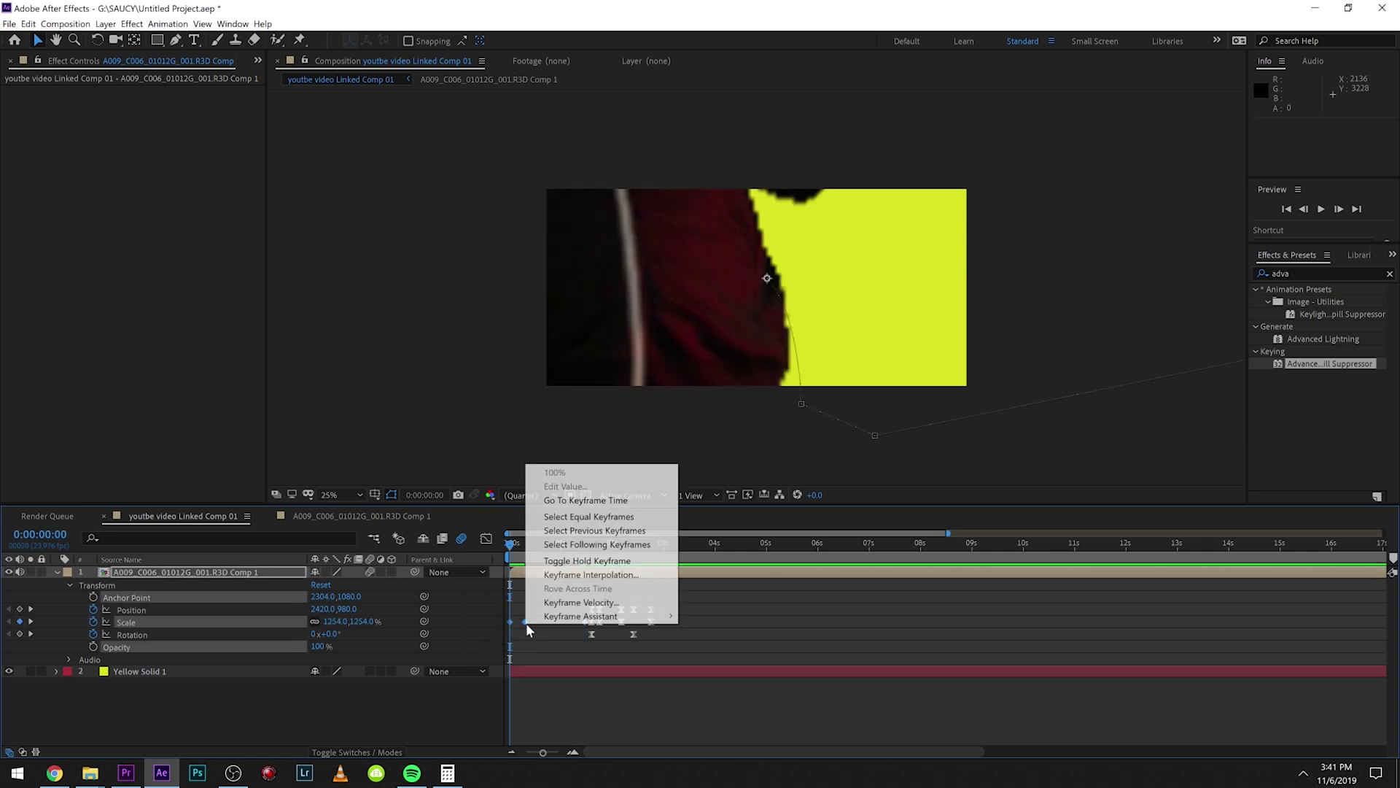
pyautogui.click(584, 574)
pyautogui.click(768, 317)
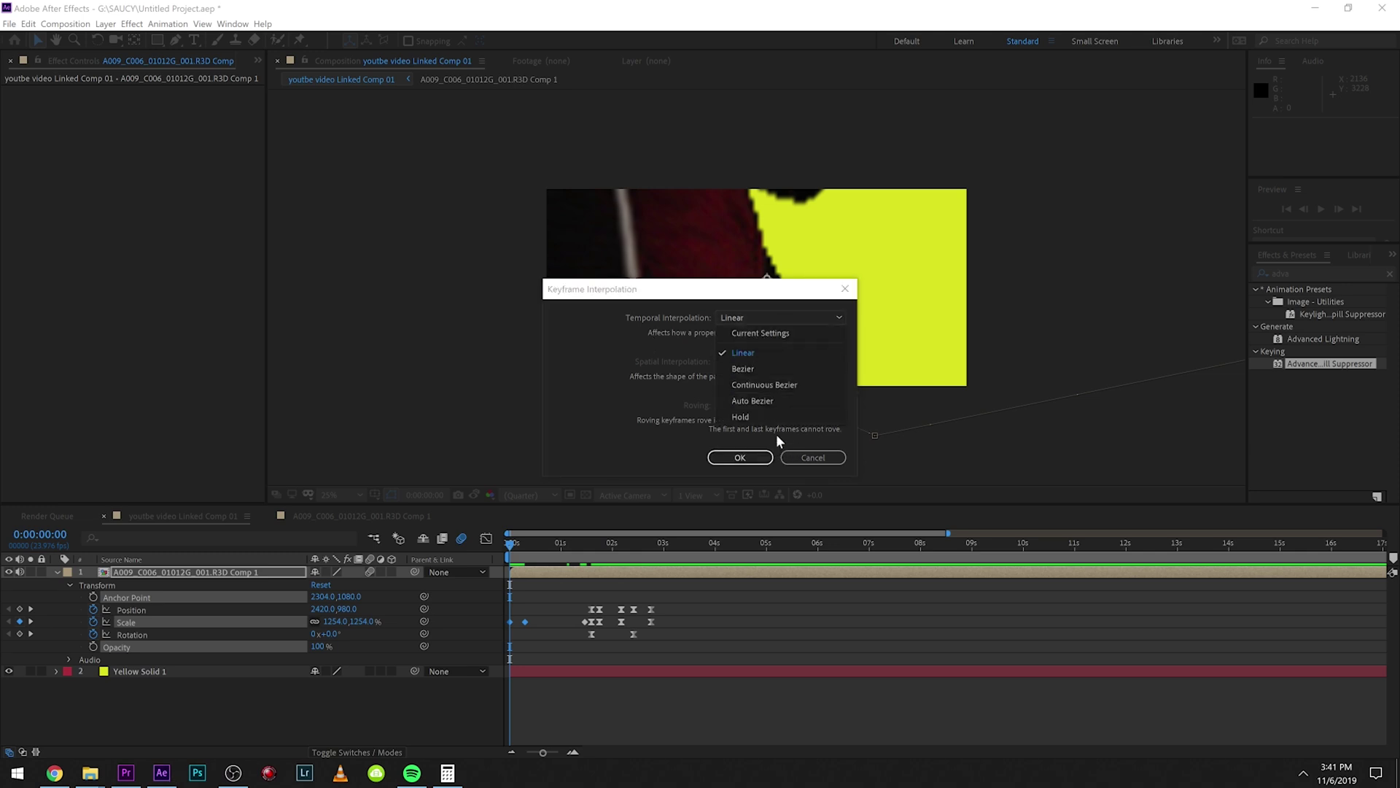
pyautogui.click(772, 355)
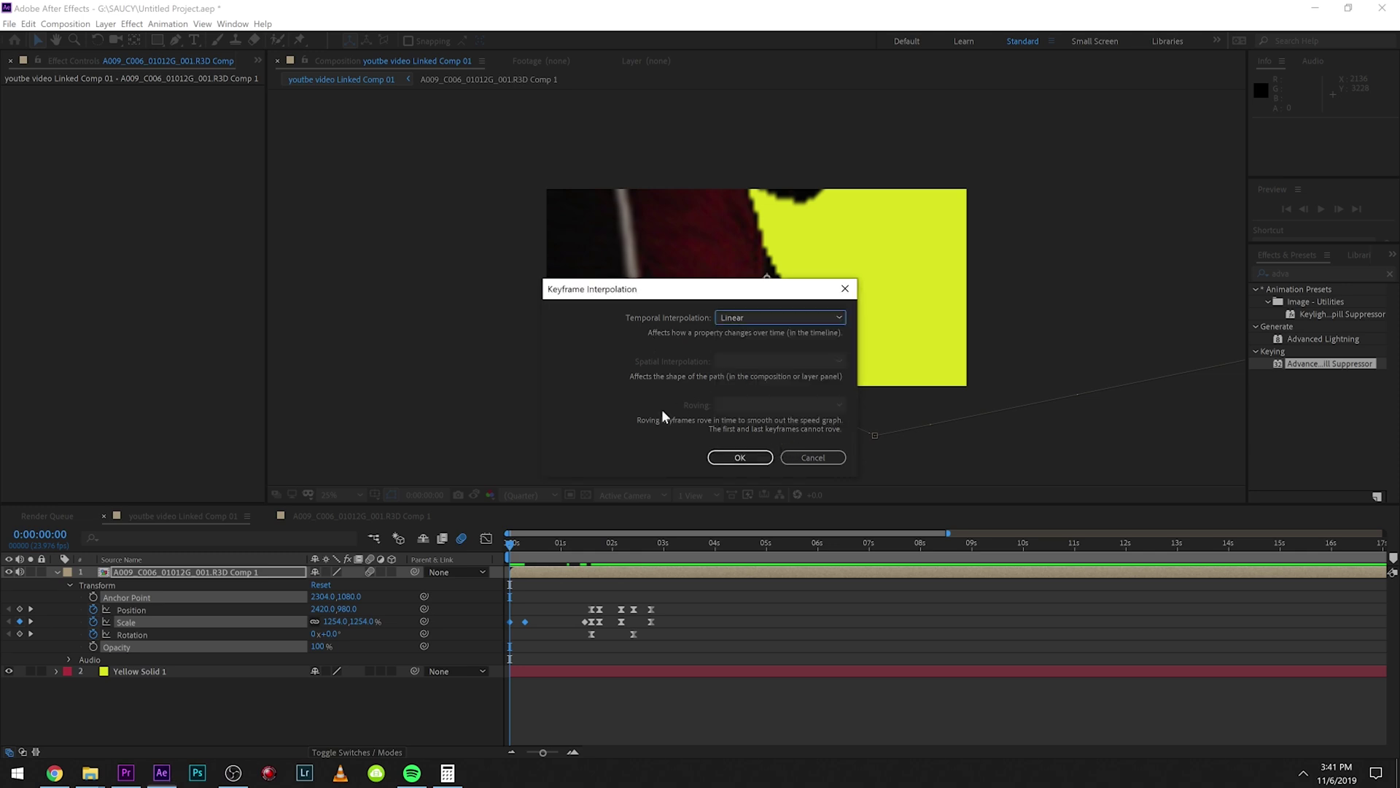
pyautogui.click(811, 458)
pyautogui.press('space')
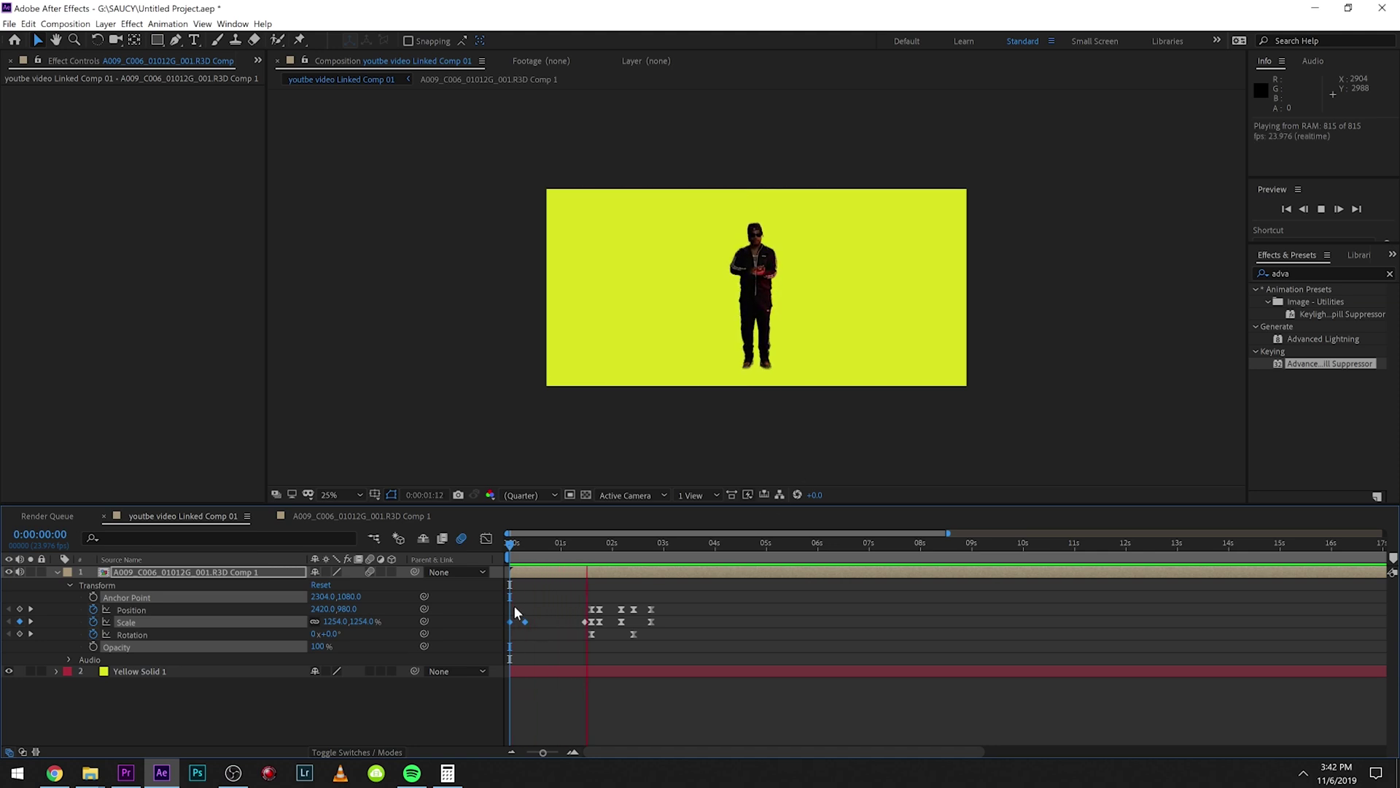
pyautogui.press('space')
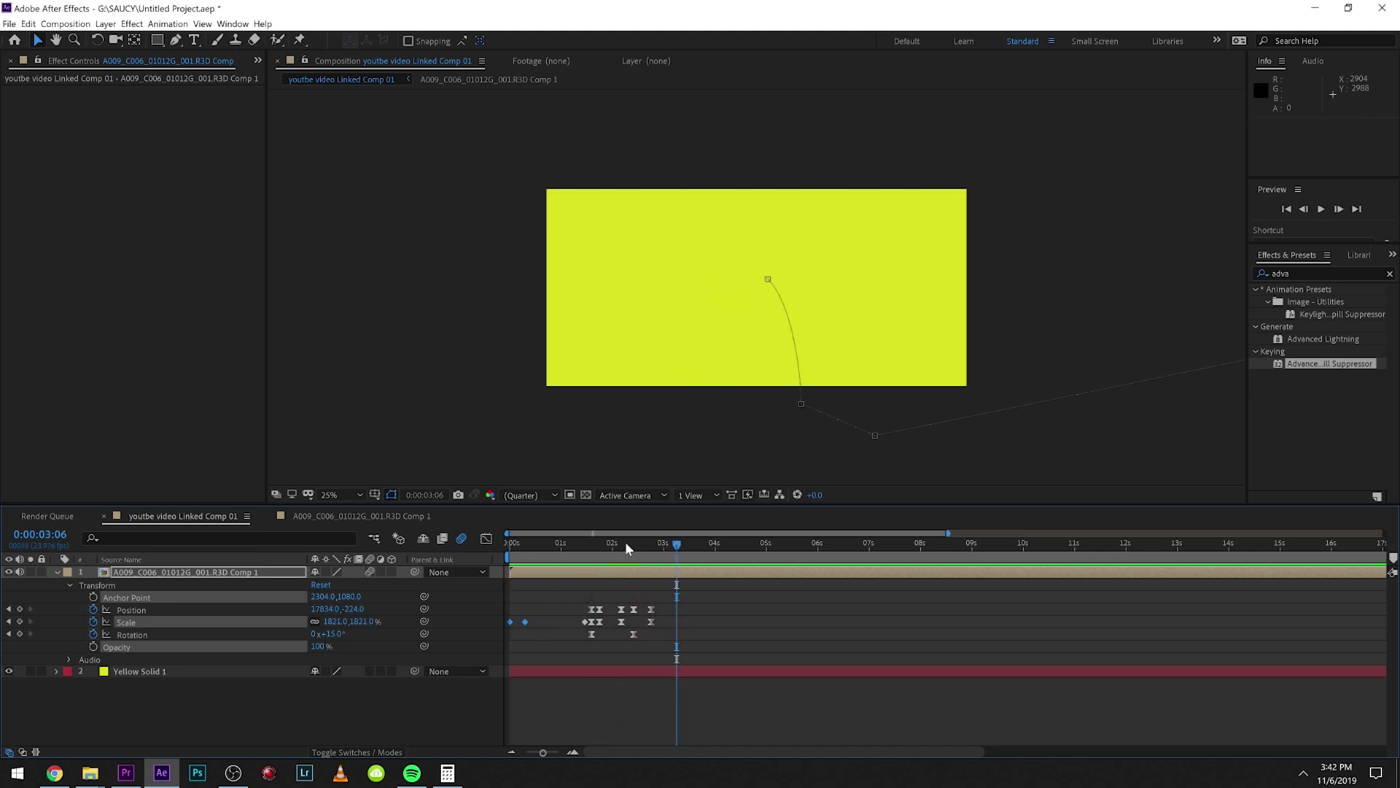
pyautogui.click(525, 544)
pyautogui.press('space')
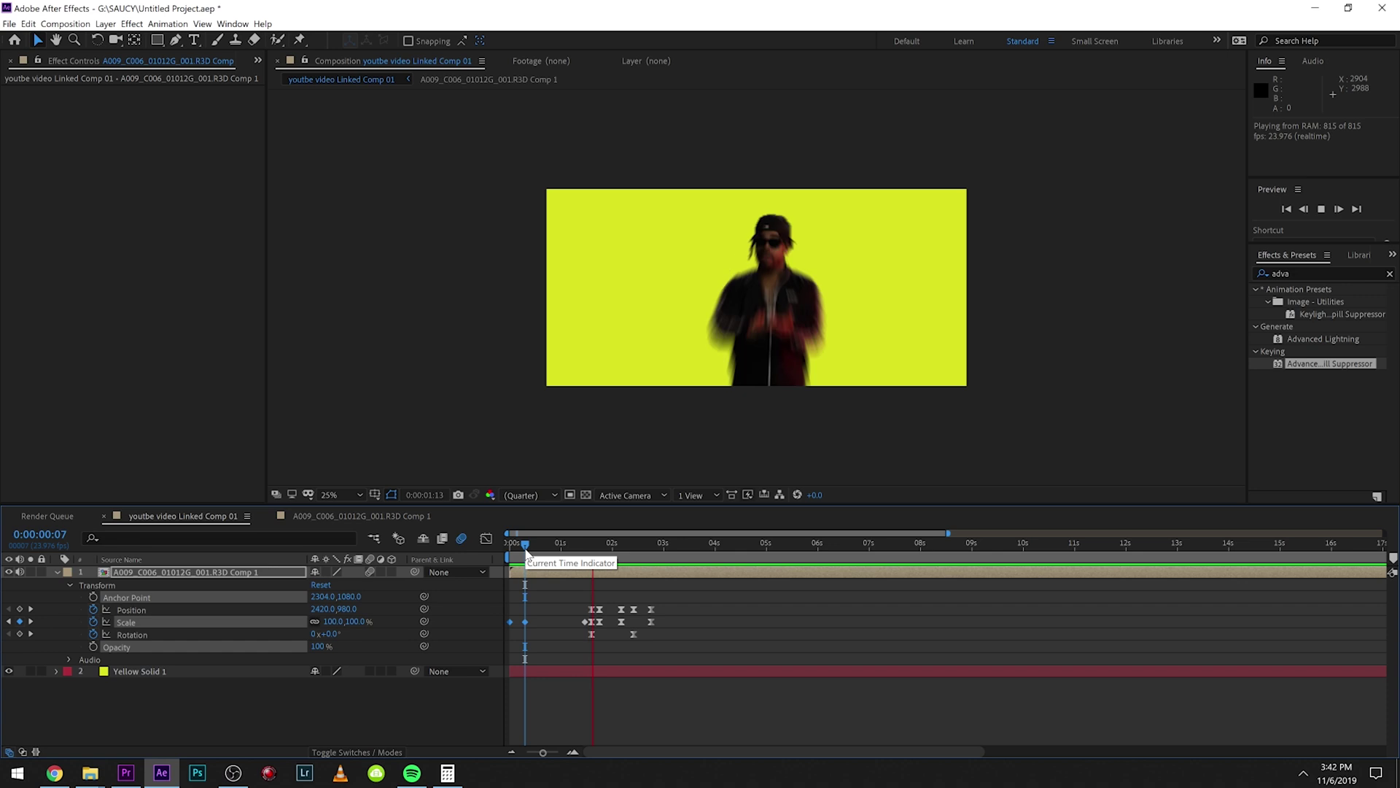
pyautogui.press('space')
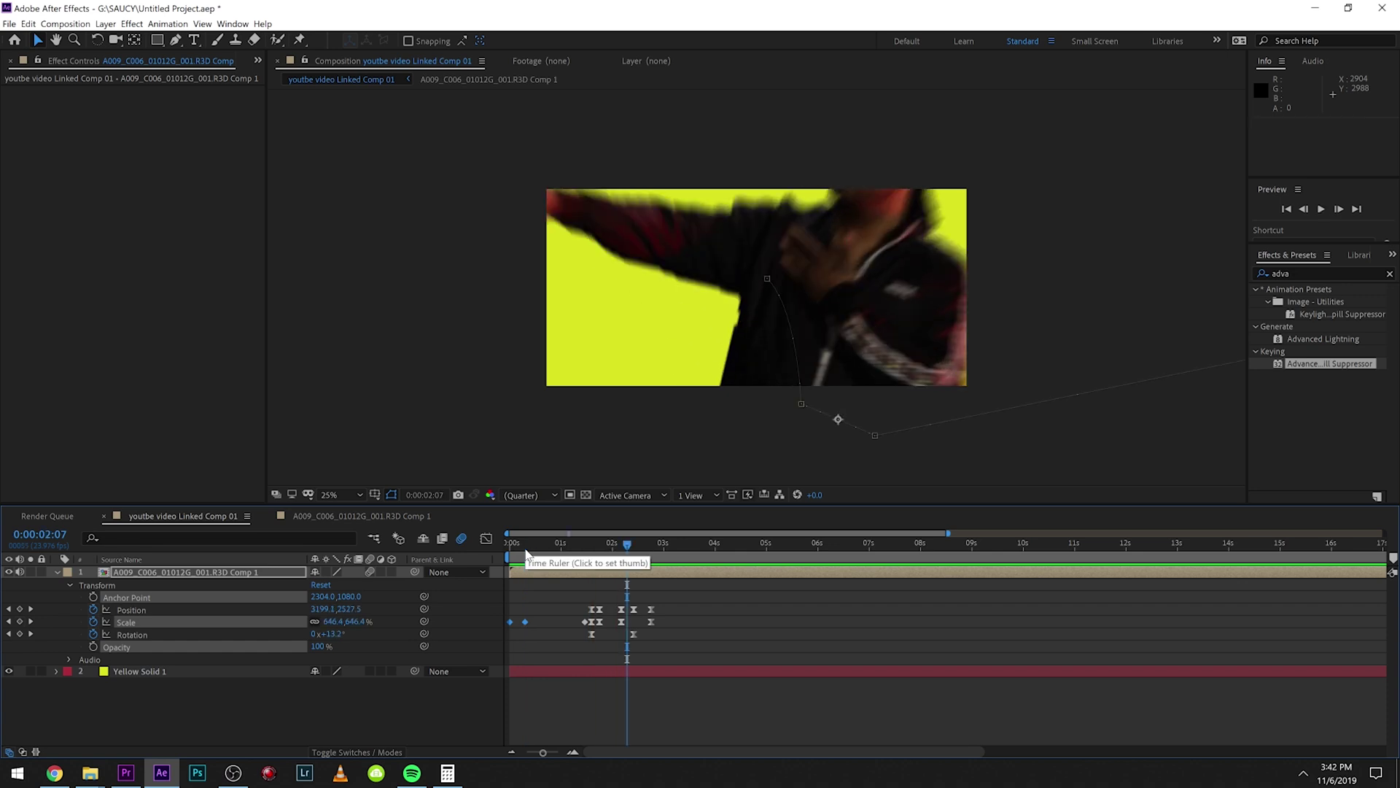
pyautogui.click(126, 773)
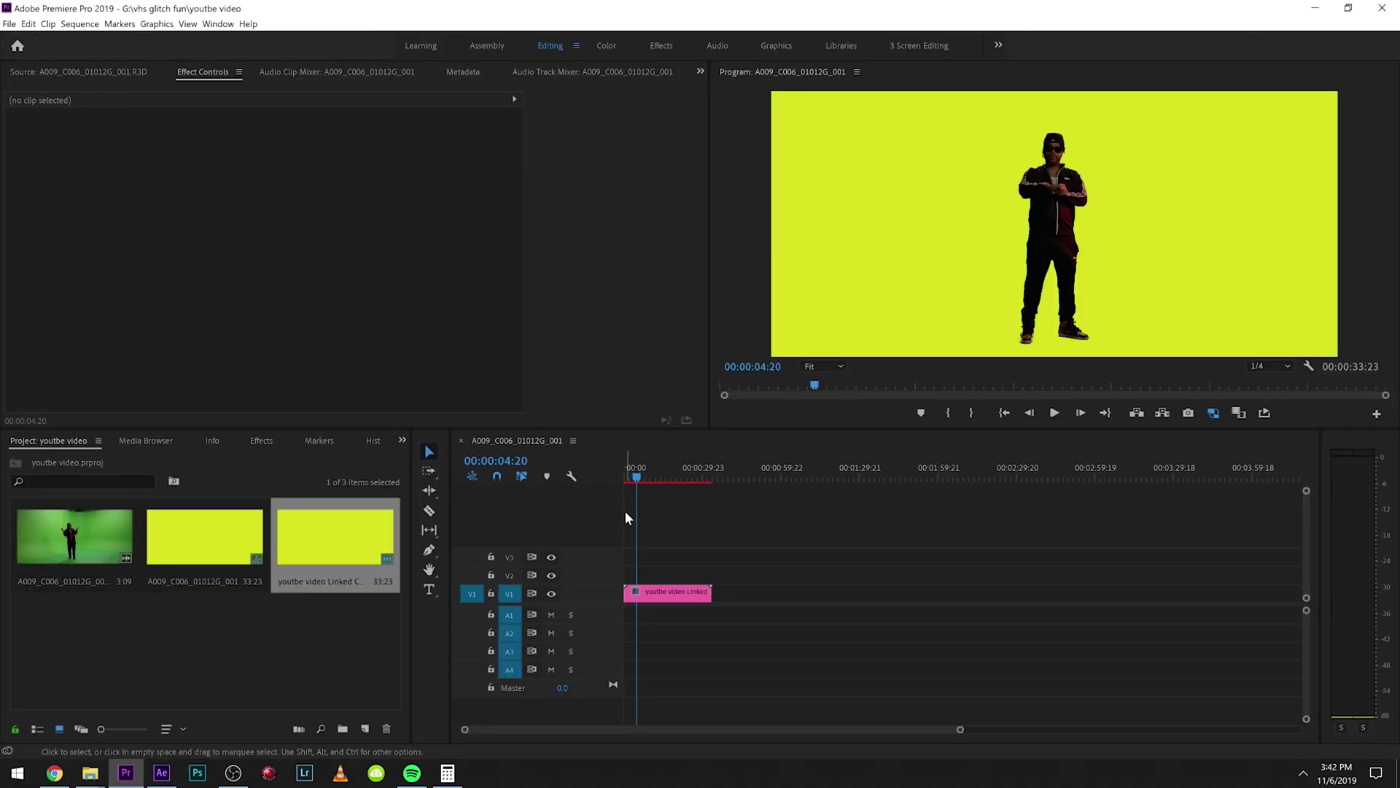
pyautogui.press('space')
pyautogui.moveTo(641, 475); pyautogui.dragTo(594, 477)
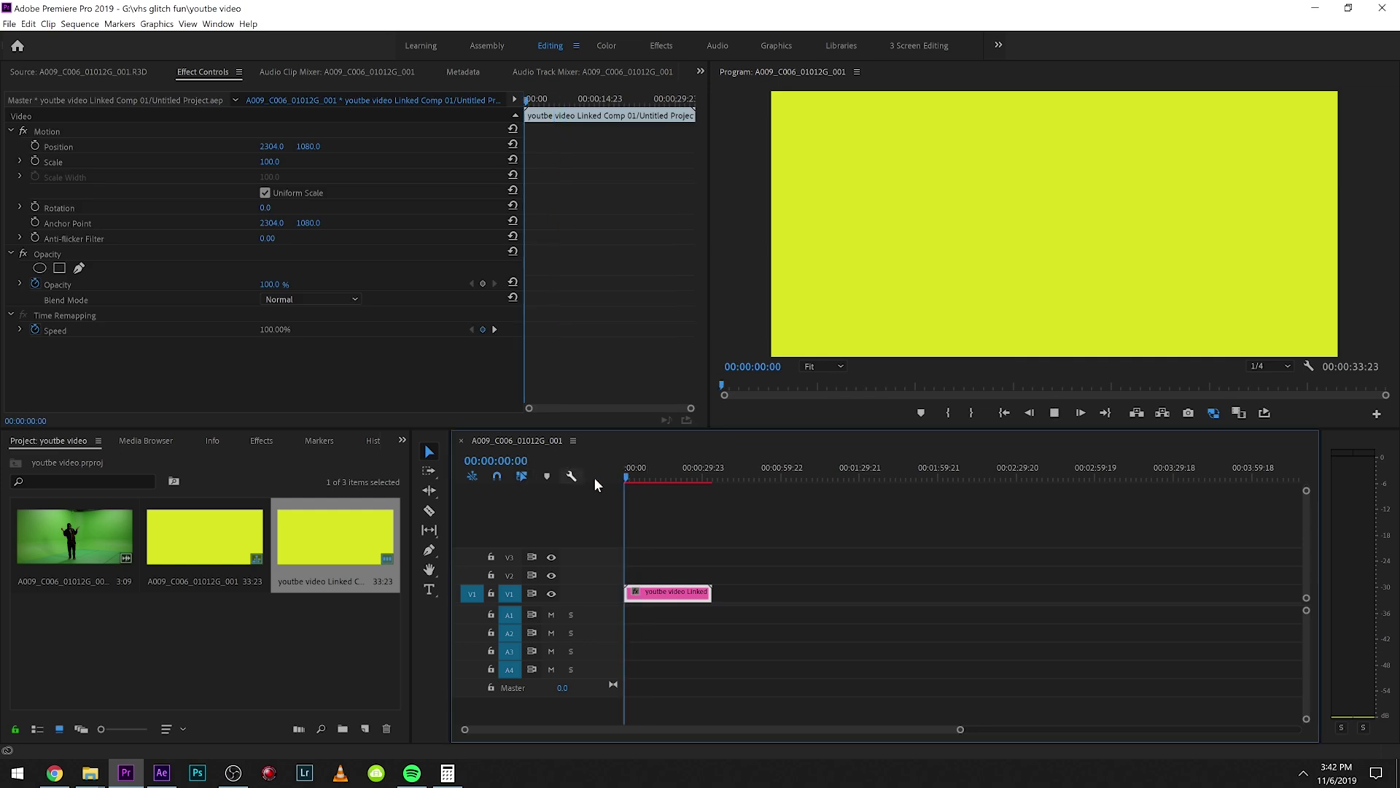
pyautogui.press('space')
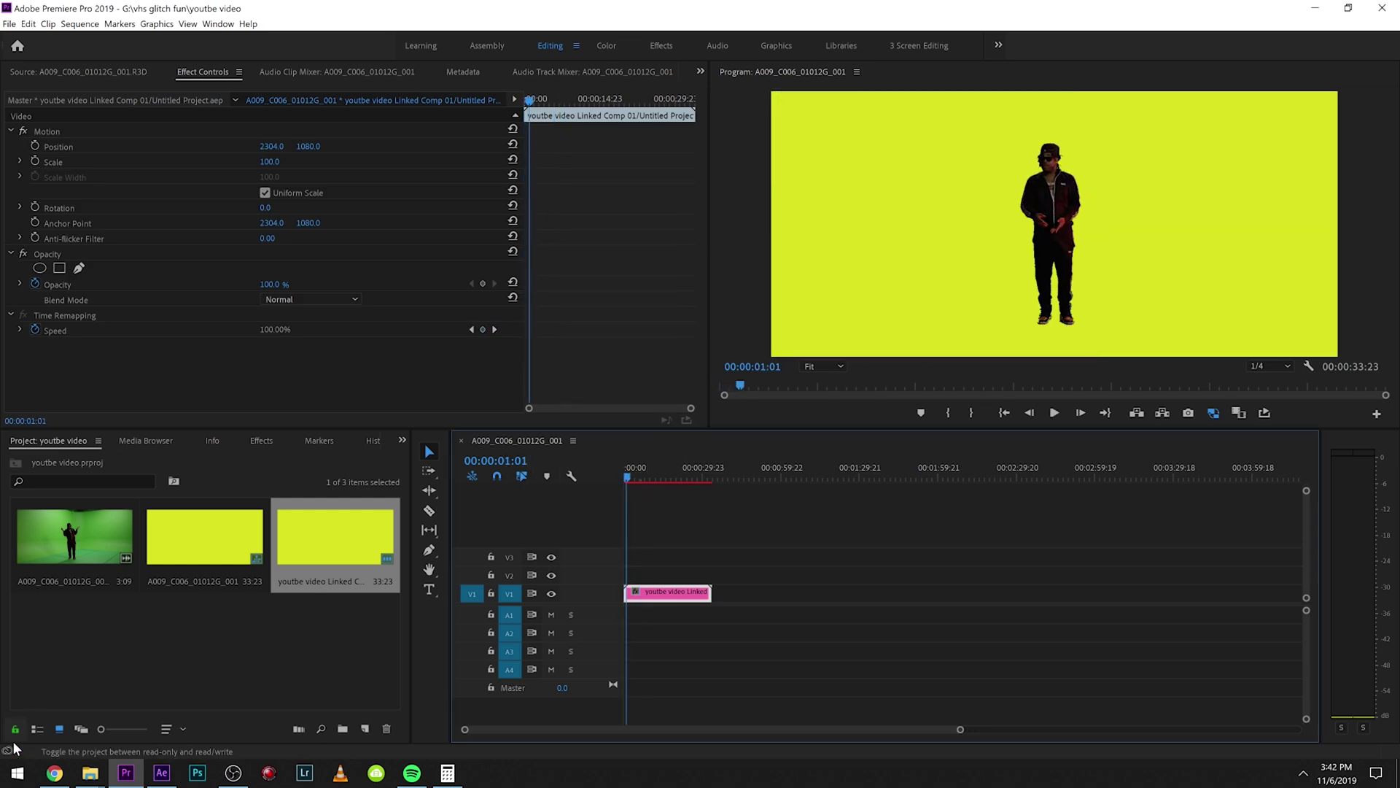
pyautogui.click(155, 773)
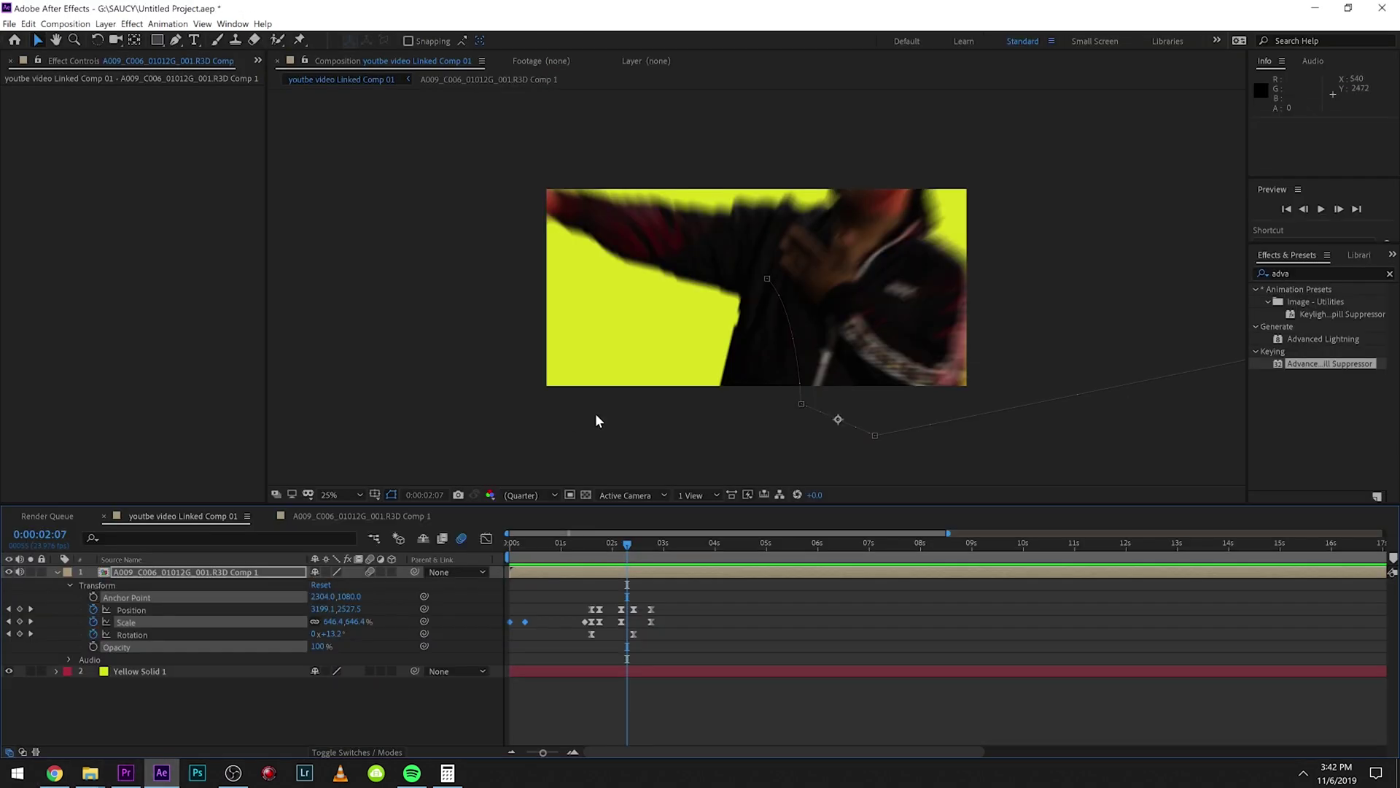